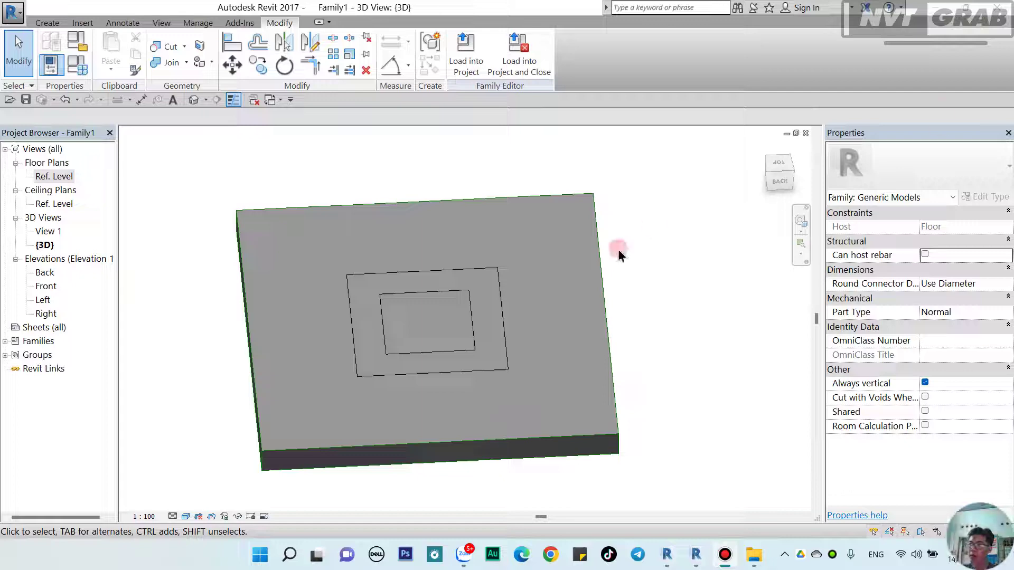
# Orbit and inspect the floor slab and the sweep beneath it in 3D.
pyautogui.click(607, 383)
pyautogui.click(657, 385)
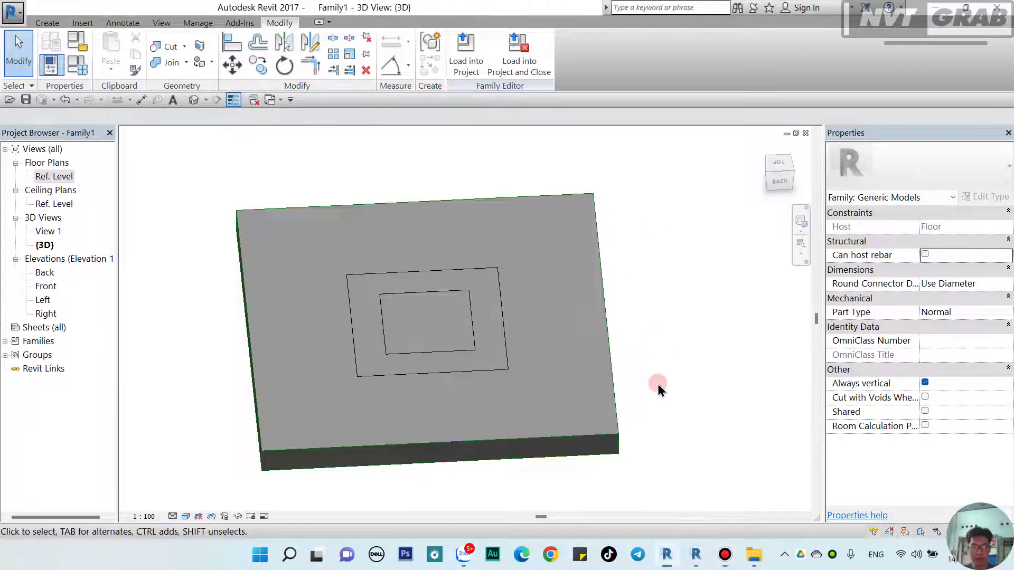
pyautogui.moveTo(623, 426)
pyautogui.mouseDown(button='middle')
pyautogui.moveTo(628, 357)
pyautogui.moveTo(667, 328)
pyautogui.moveTo(493, 359)
pyautogui.mouseUp(button='middle')
pyautogui.scroll(3, 442, 337)
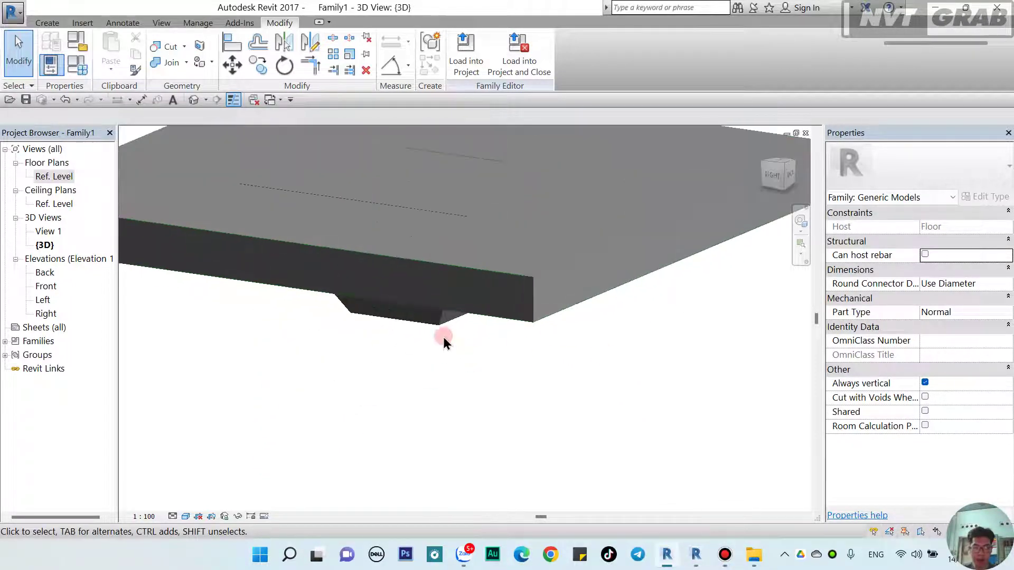
pyautogui.click(439, 327)
pyautogui.moveTo(439, 327)
pyautogui.keyDown('shift'); pyautogui.mouseDown(button='middle')
pyautogui.moveTo(628, 384)
pyautogui.moveTo(469, 414)
pyautogui.moveTo(618, 410)
pyautogui.moveTo(572, 440)
pyautogui.moveTo(690, 373)
pyautogui.mouseUp(button='middle'); pyautogui.keyUp('shift')
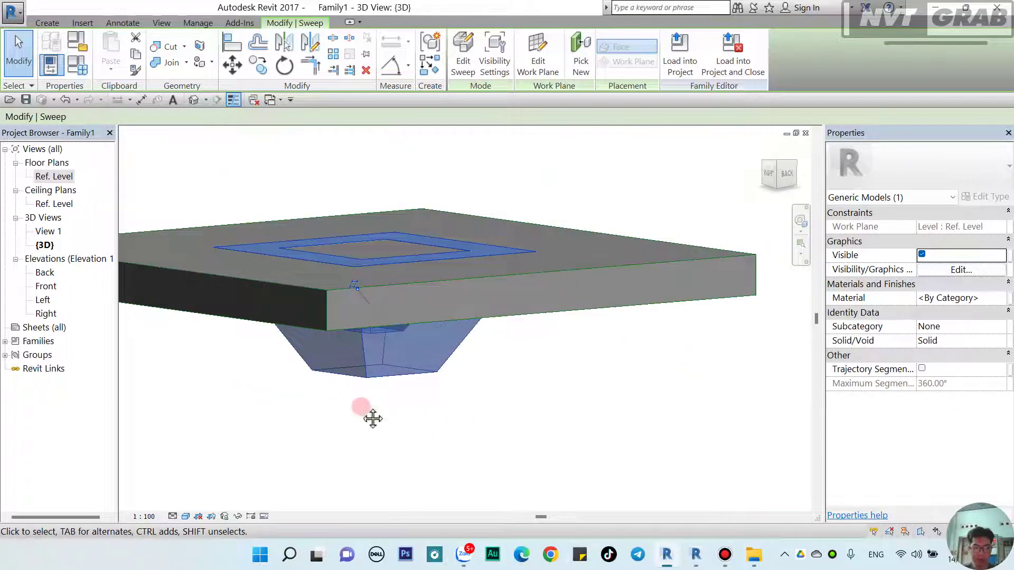
pyautogui.moveTo(373, 418)
pyautogui.keyDown('shift'); pyautogui.mouseDown(button='middle')
pyautogui.moveTo(629, 408)
pyautogui.moveTo(656, 389)
pyautogui.moveTo(548, 427)
pyautogui.mouseUp(button='middle'); pyautogui.keyUp('shift')
pyautogui.click(568, 429)
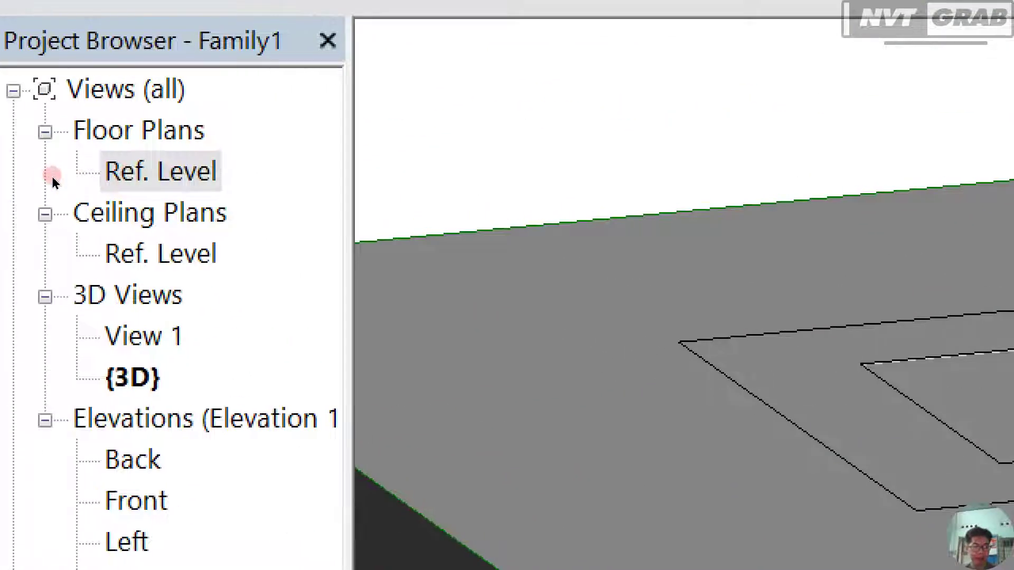
# On the Ref. Level plan, start a new Blend and cancel the stray sketch line.
pyautogui.doubleClick(51, 176)
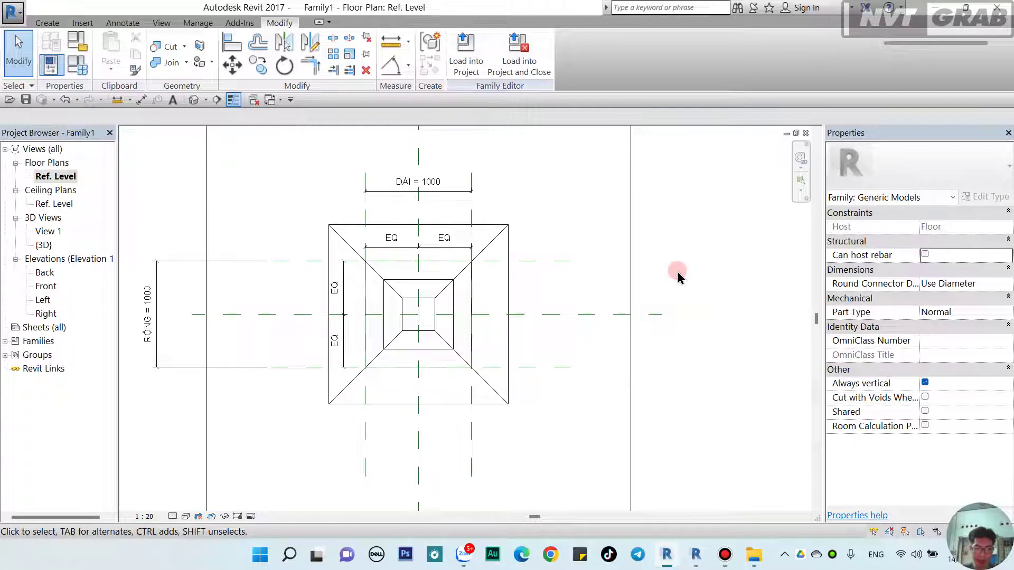
pyautogui.click(48, 23)
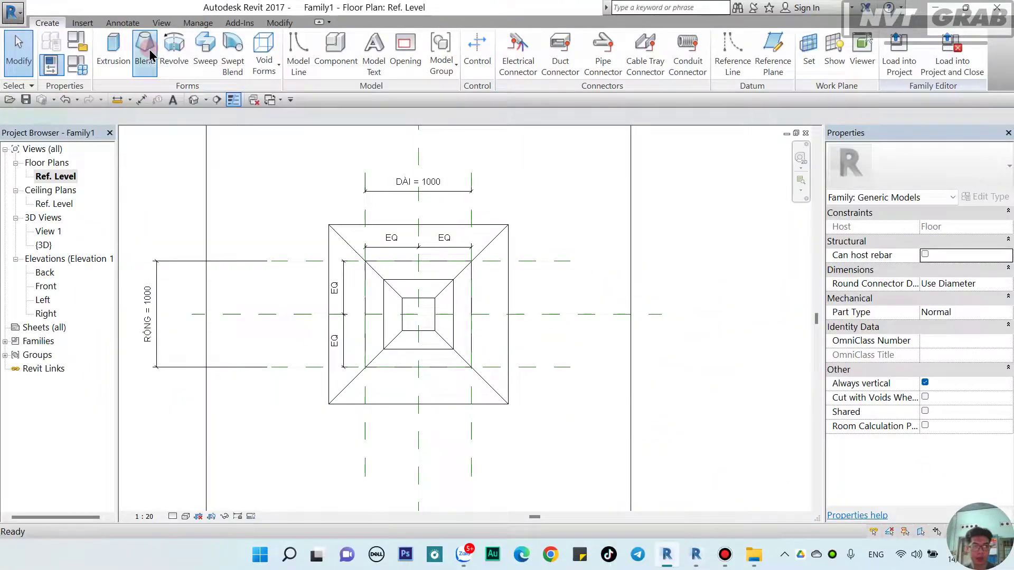
pyautogui.click(149, 49)
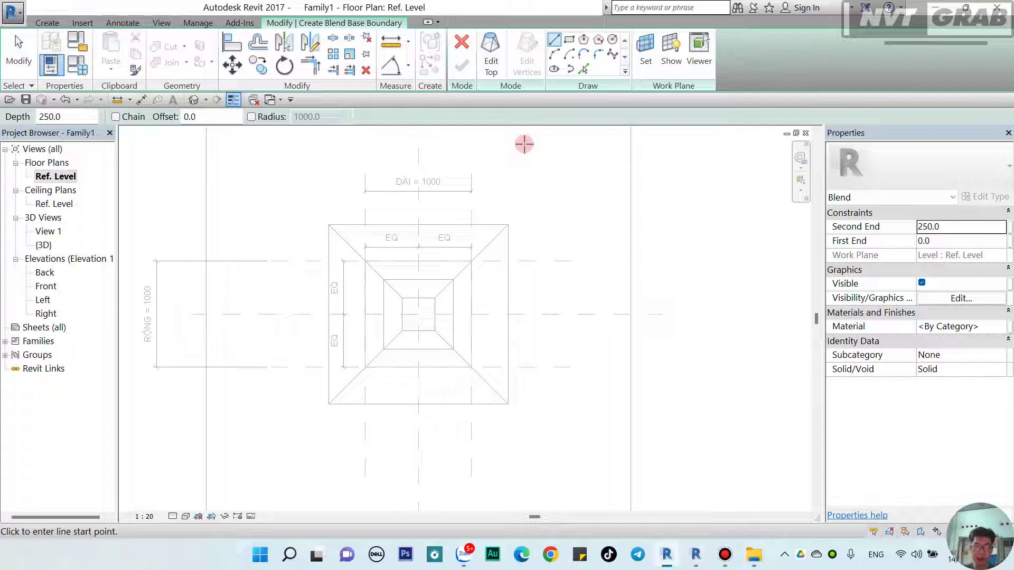
pyautogui.click(418, 314)
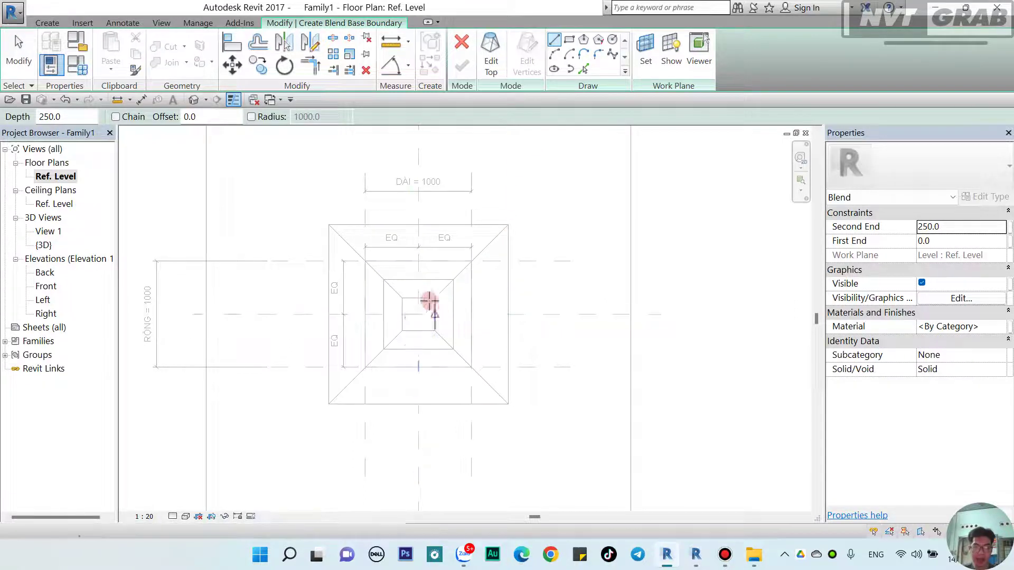
pyautogui.press('Escape')
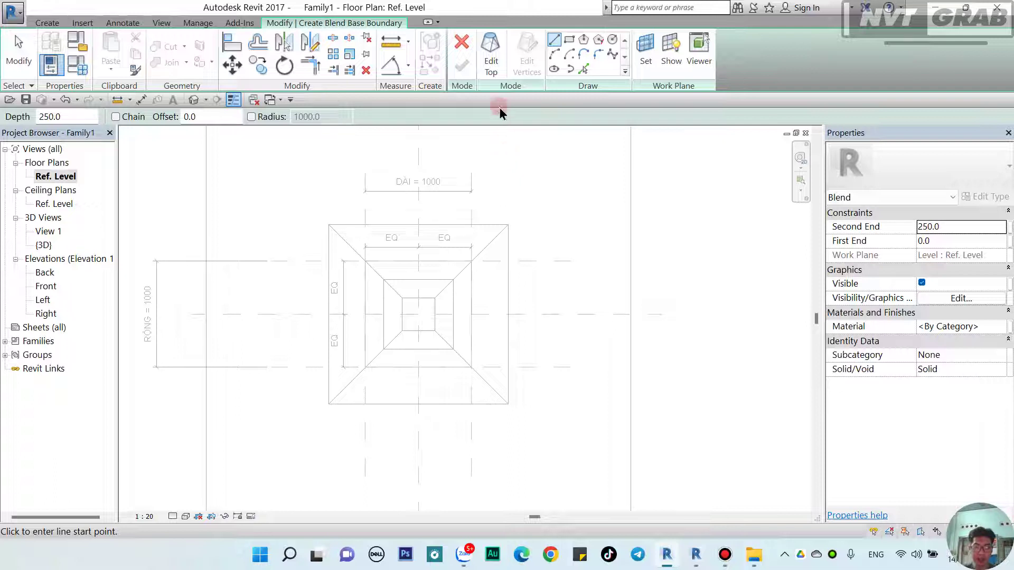
pyautogui.click(505, 259)
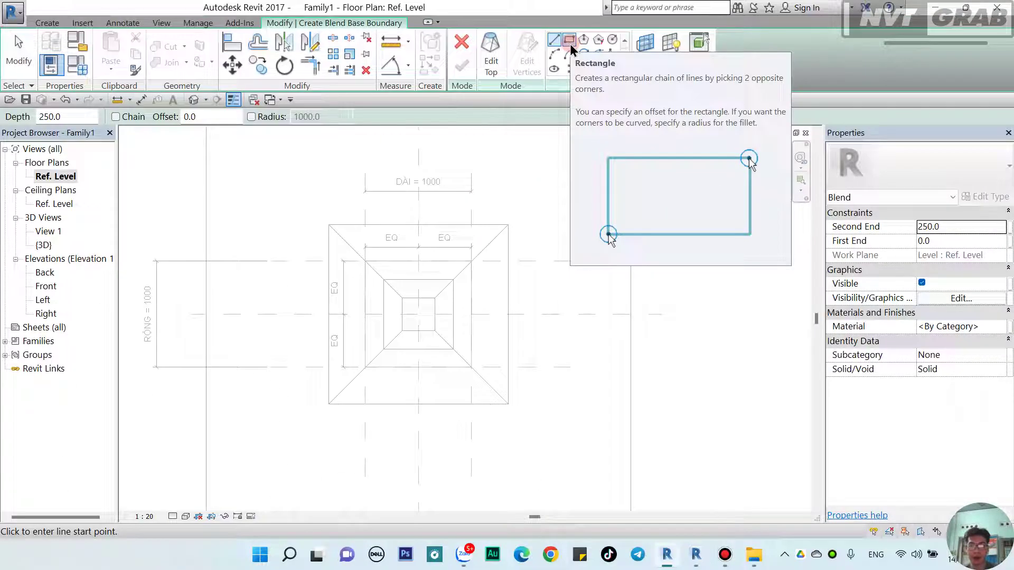
# Draw a 1000 × 1000 rectangular blend base between reference plane intersections and lock its sides.
pyautogui.click(569, 43)
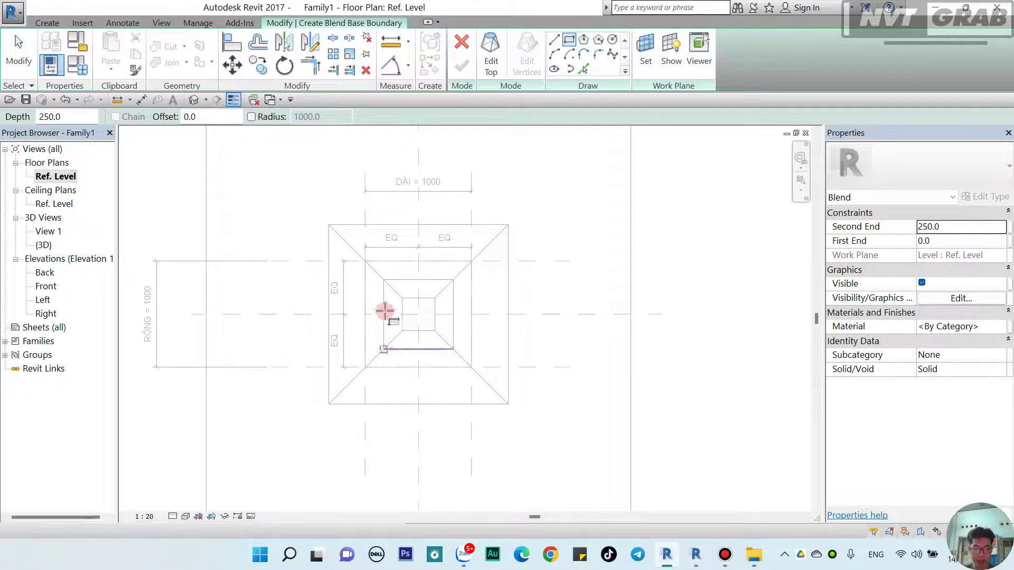
pyautogui.scroll(2, 369, 272)
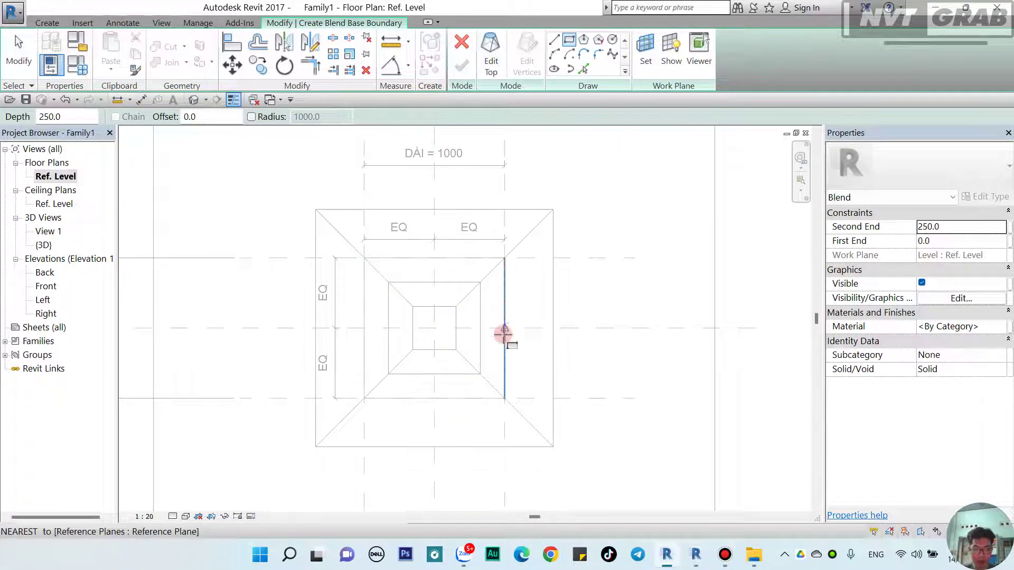
pyautogui.click(364, 258)
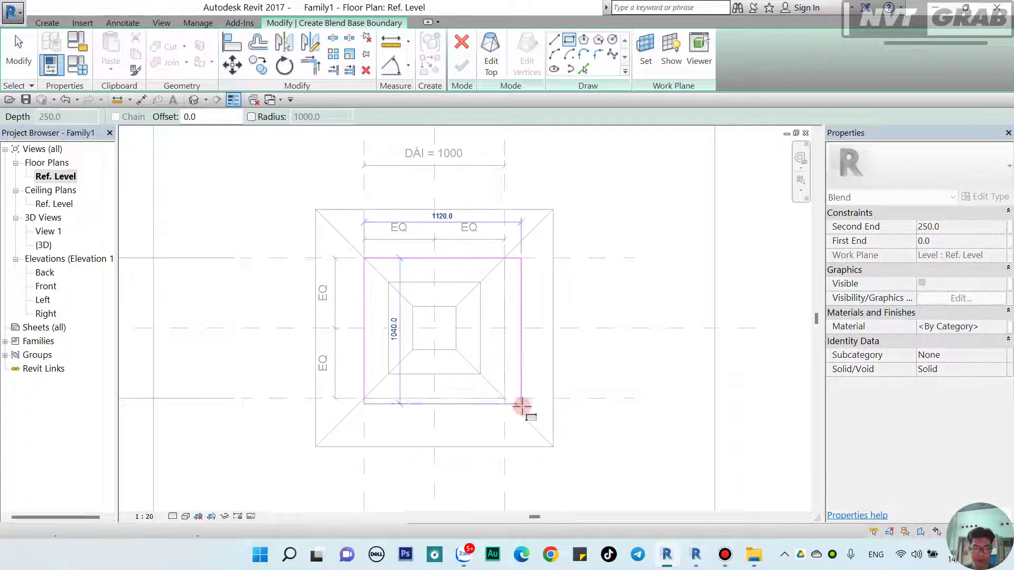
pyautogui.click(505, 398)
pyautogui.scroll(1, 509, 321)
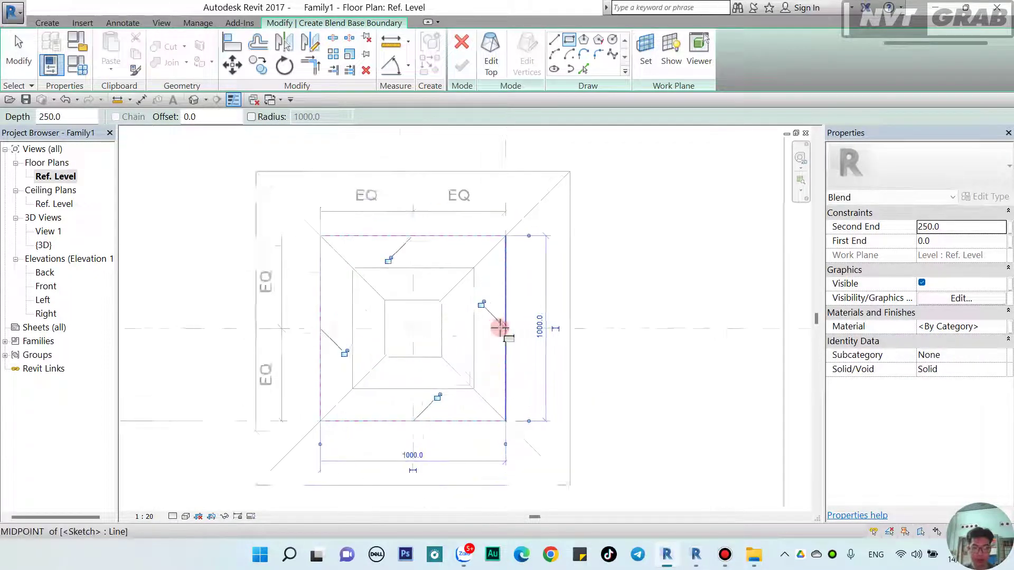
pyautogui.scroll(1, 482, 298)
pyautogui.click(488, 310)
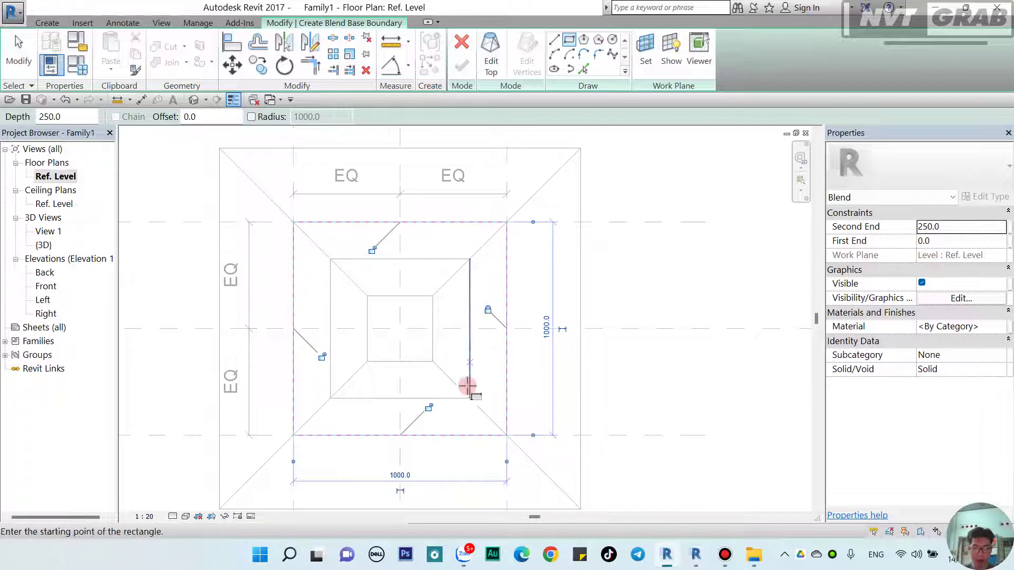
pyautogui.click(428, 408)
pyautogui.click(323, 356)
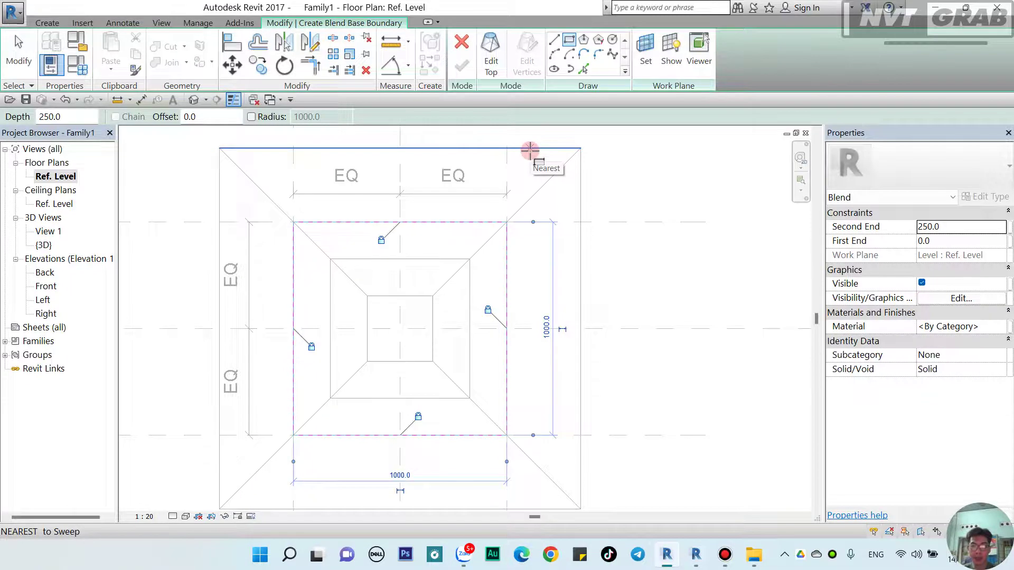
pyautogui.click(490, 55)
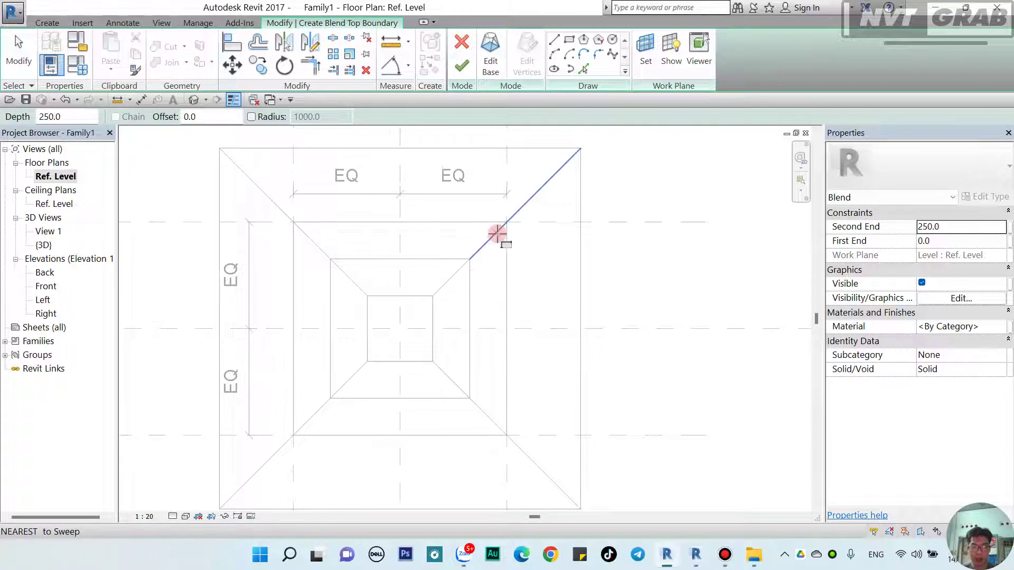
# Draw the 1692.8 × 1692.8 top rectangle on the outer square's corners, locking all four sides.
pyautogui.scroll(-2, 507, 243)
pyautogui.scroll(-2, 523, 255)
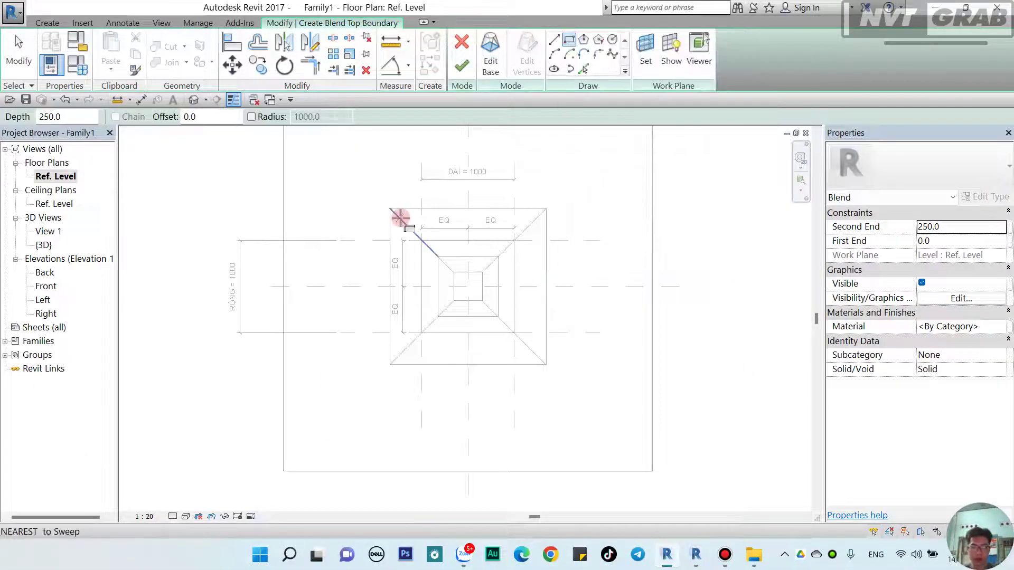
pyautogui.click(389, 207)
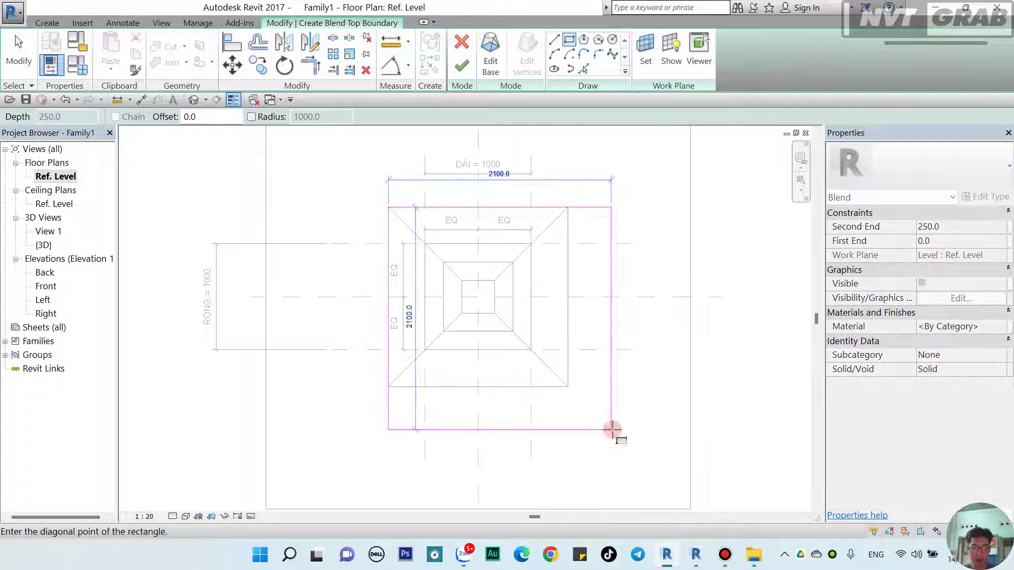
pyautogui.click(567, 387)
pyautogui.click(549, 278)
pyautogui.click(497, 368)
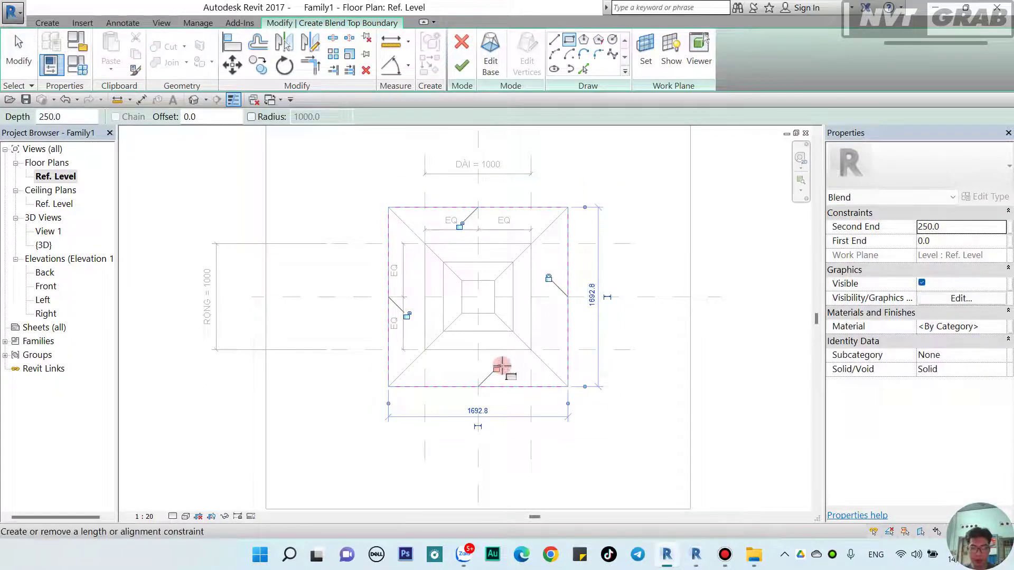
pyautogui.click(407, 316)
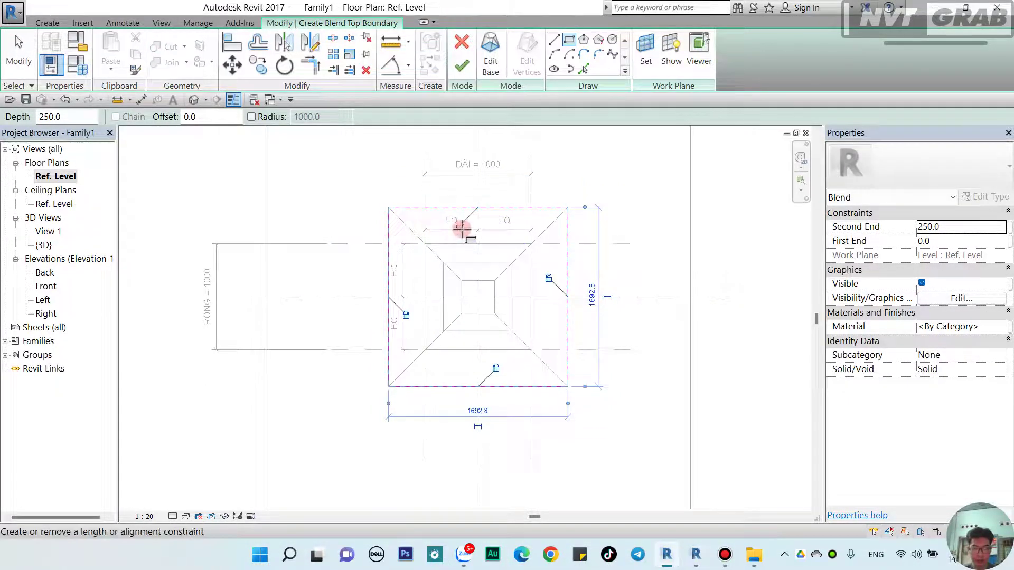
pyautogui.click(459, 225)
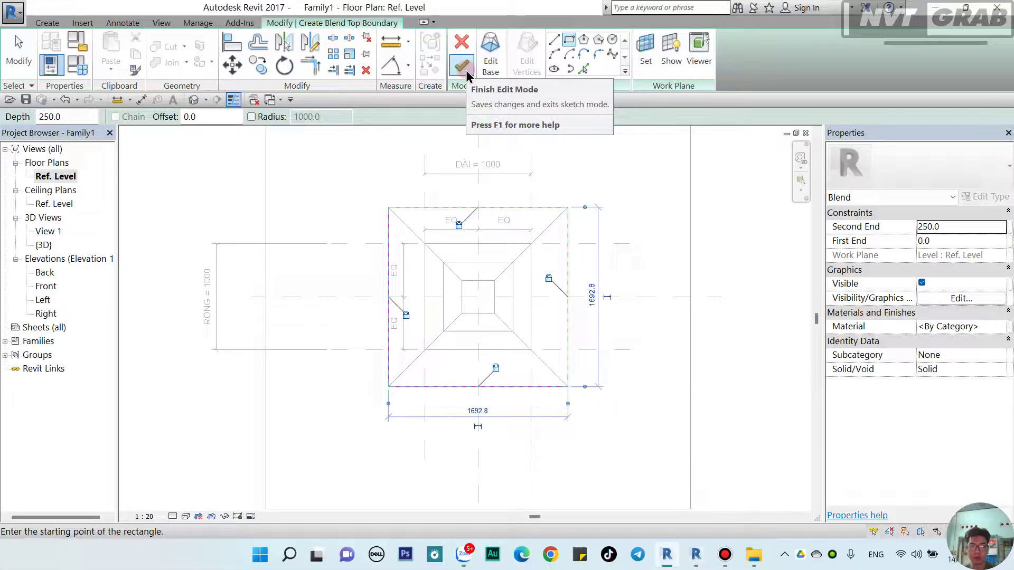
pyautogui.click(462, 66)
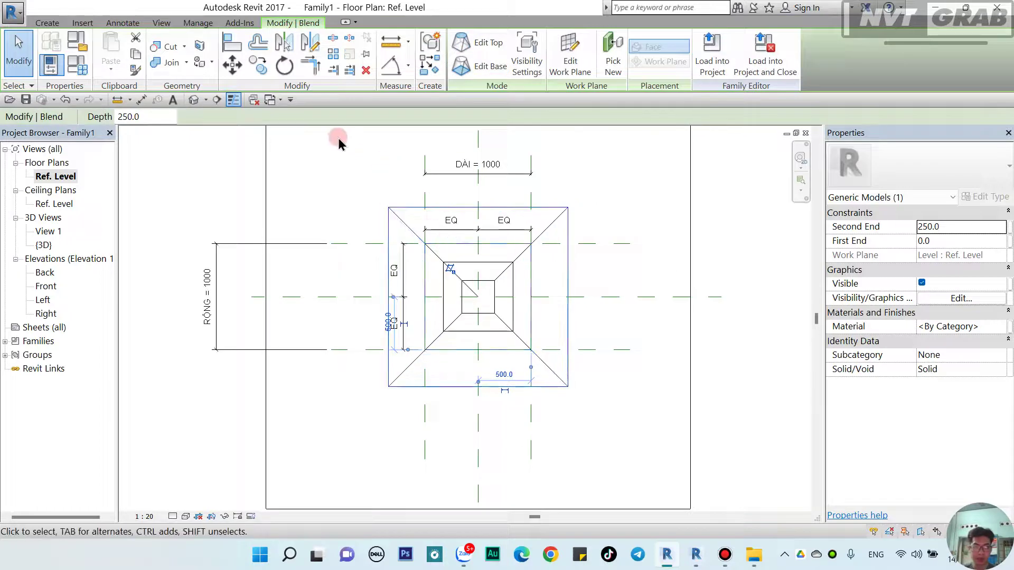
pyautogui.click(193, 99)
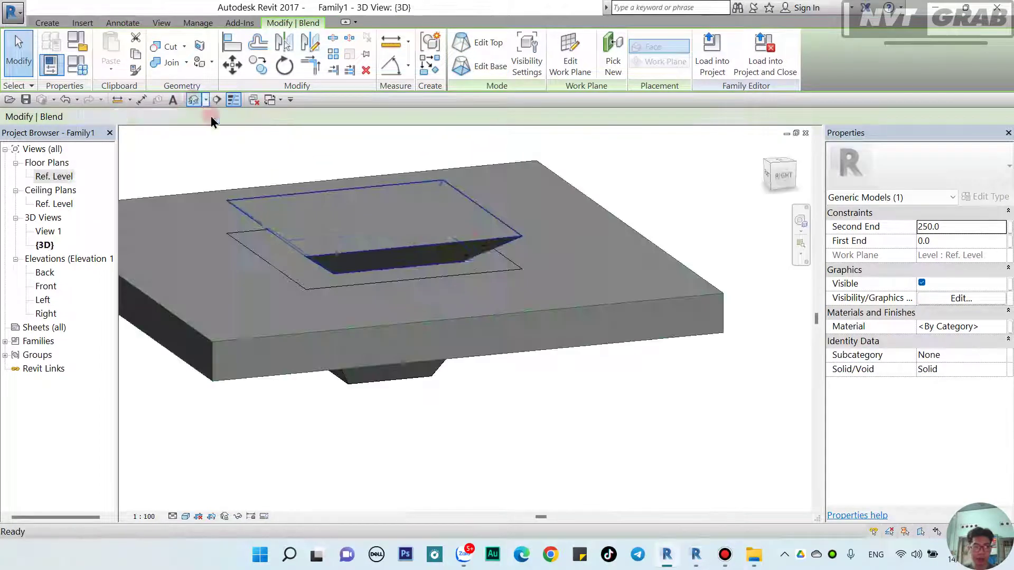
pyautogui.moveTo(537, 302)
pyautogui.keyDown('shift'); pyautogui.mouseDown(button='middle')
pyautogui.moveTo(644, 344)
pyautogui.moveTo(593, 394)
pyautogui.moveTo(462, 290)
pyautogui.mouseUp(button='middle'); pyautogui.keyUp('shift')
pyautogui.click(467, 240)
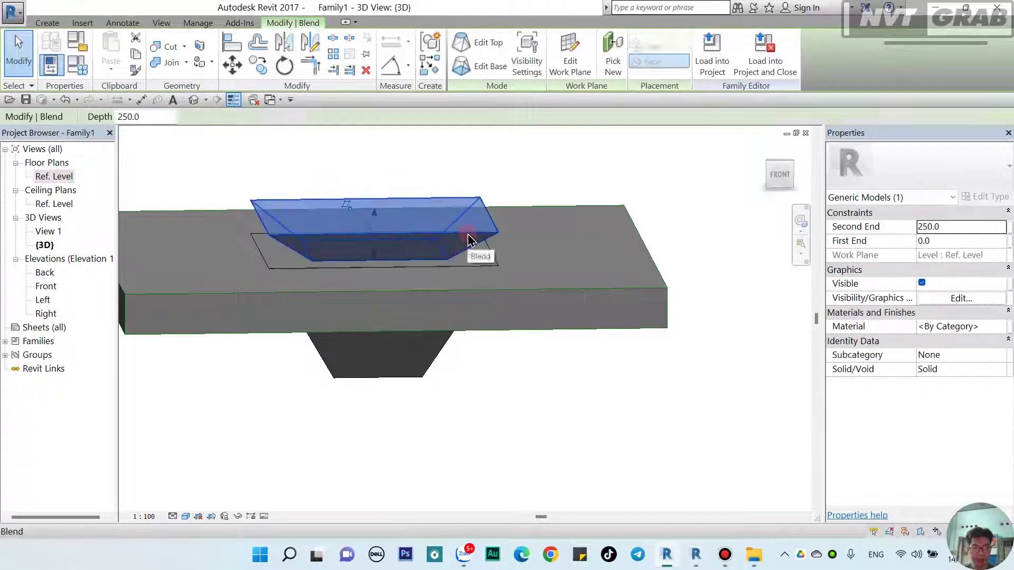
pyautogui.moveTo(528, 392)
pyautogui.keyDown('shift'); pyautogui.mouseDown(button='middle')
pyautogui.moveTo(521, 316)
pyautogui.moveTo(420, 292)
pyautogui.moveTo(452, 274)
pyautogui.moveTo(436, 290)
pyautogui.moveTo(473, 220)
pyautogui.moveTo(398, 441)
pyautogui.mouseUp(button='middle'); pyautogui.keyUp('shift')
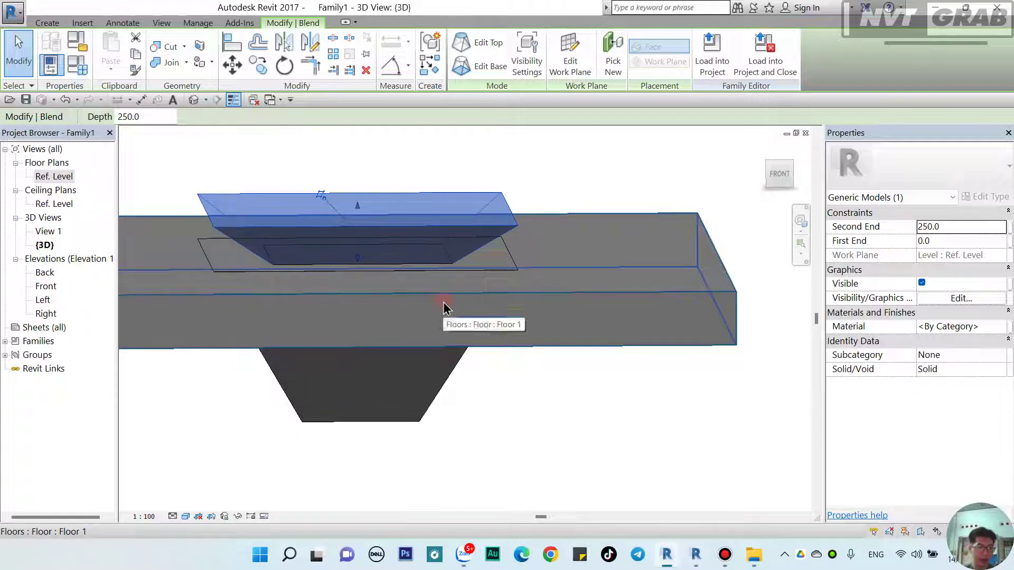
# In the Left elevation, drag the blend's bottom handle down to -900.
pyautogui.doubleClick(41, 300)
pyautogui.moveTo(634, 319); pyautogui.dragTo(596, 310, button='middle')
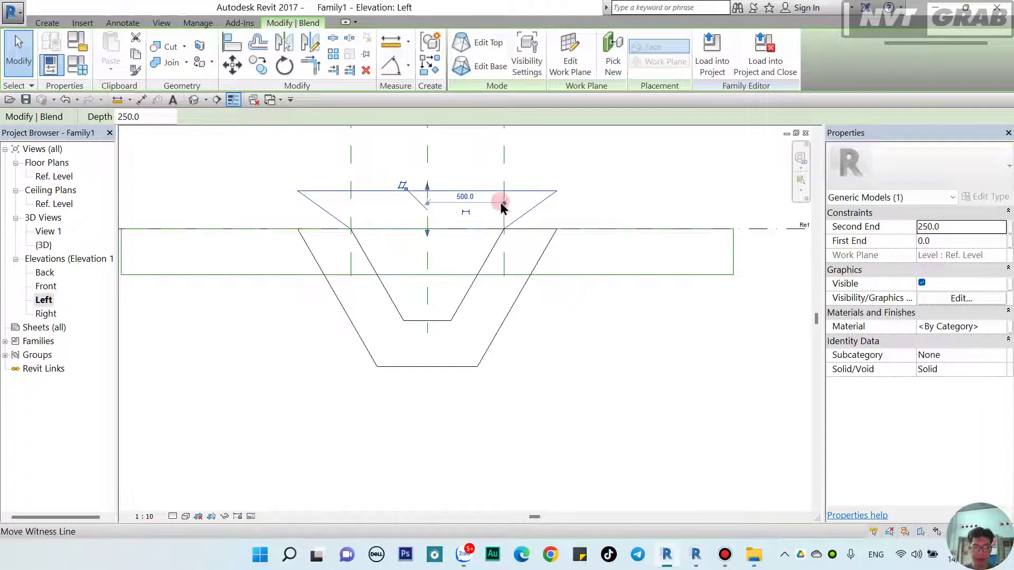
pyautogui.scroll(1, 502, 206)
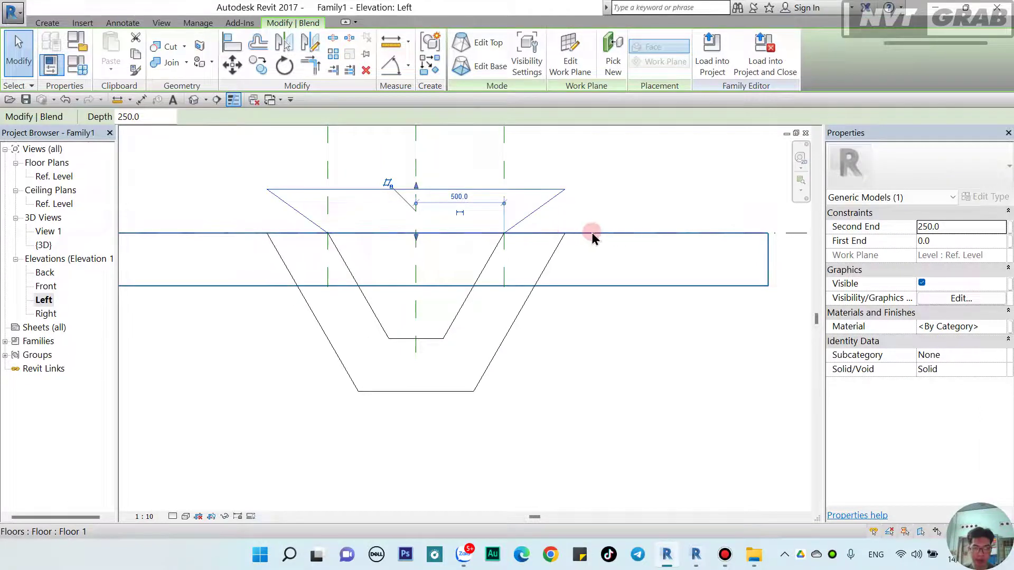
pyautogui.click(416, 237)
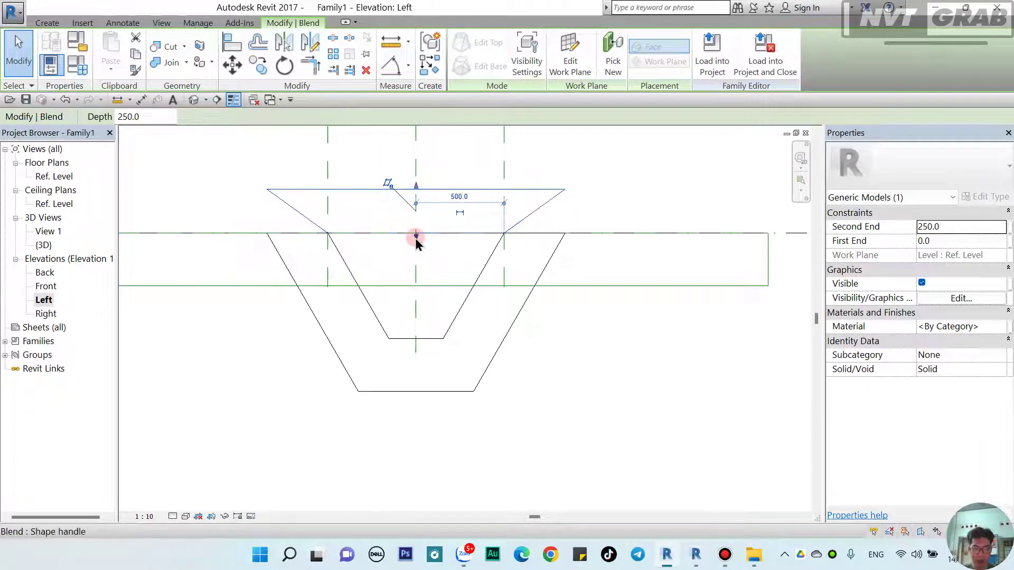
pyautogui.moveTo(416, 241); pyautogui.dragTo(422, 395)
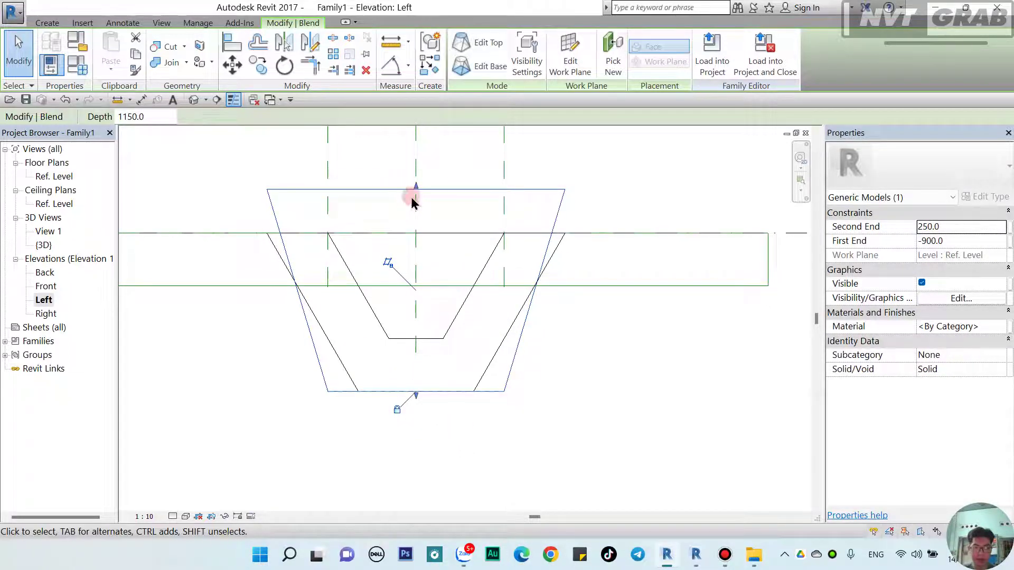
# Bring the blend's top to Ref. Level and lock it there.
pyautogui.moveTo(416, 189)
pyautogui.mouseDown()
pyautogui.moveTo(417, 234)
pyautogui.moveTo(416, 219)
pyautogui.mouseUp()
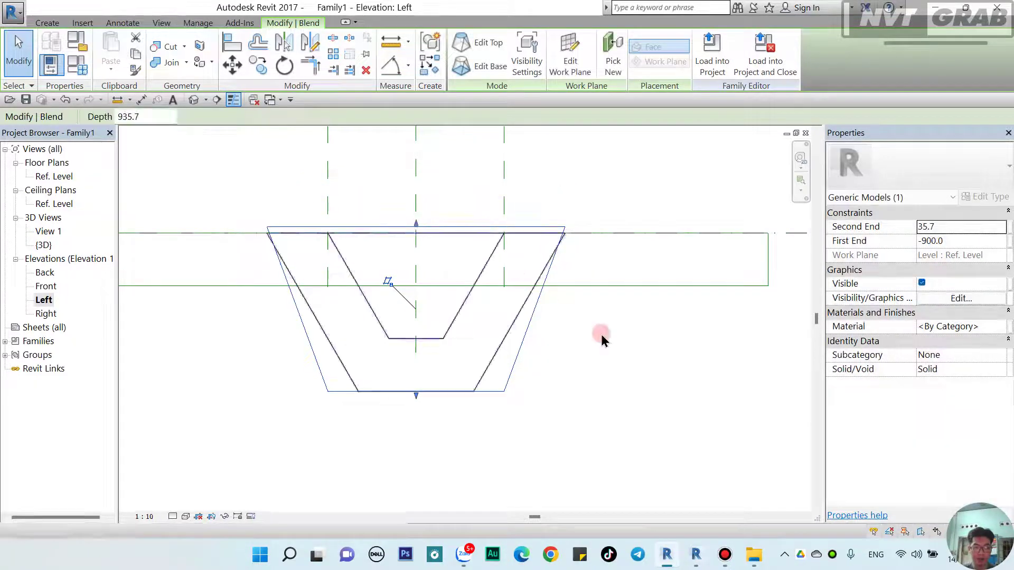
pyautogui.scroll(2, 589, 398)
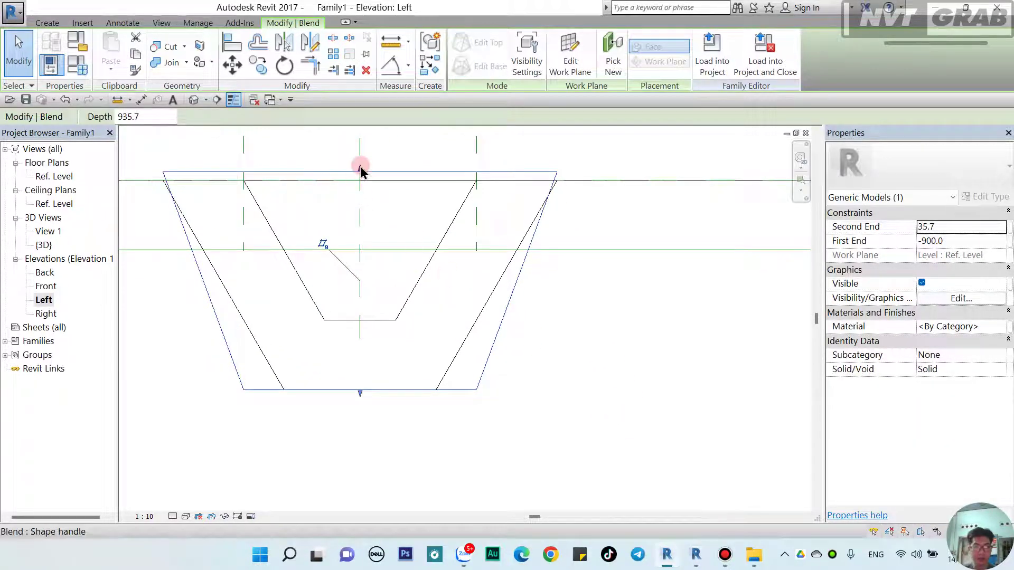
pyautogui.moveTo(359, 168); pyautogui.dragTo(359, 181)
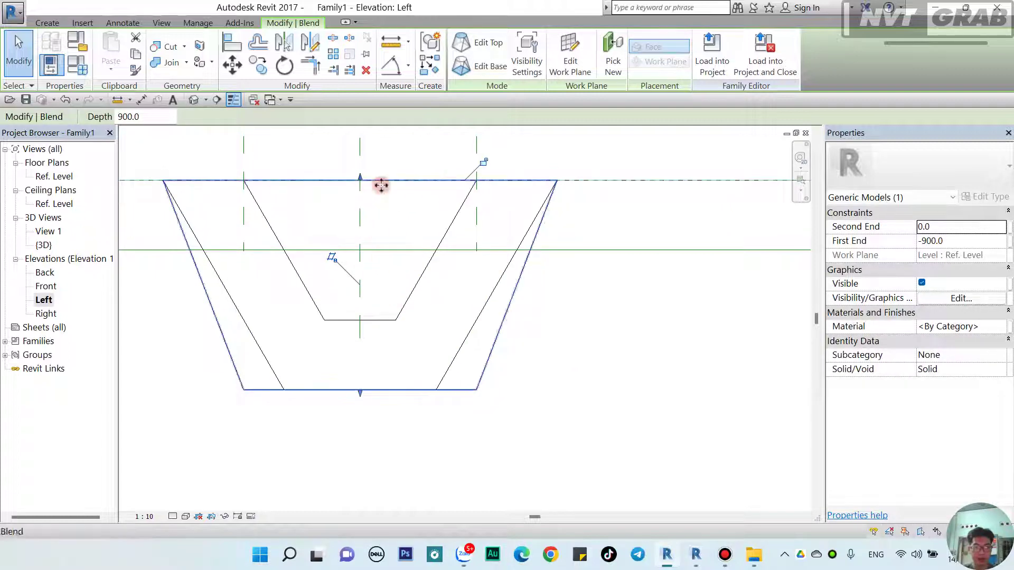
pyautogui.click(483, 161)
pyautogui.scroll(-2, 607, 367)
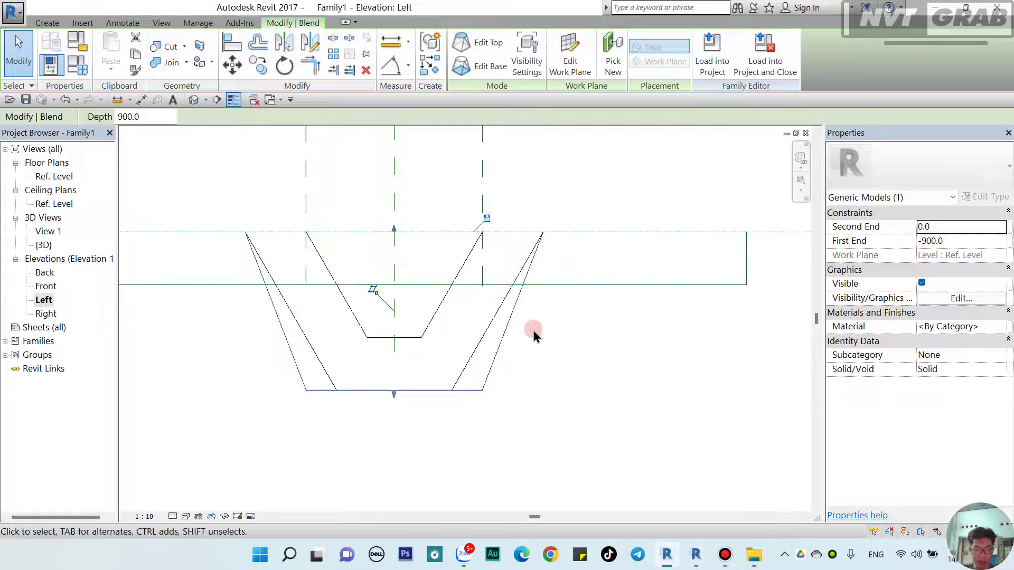
pyautogui.click(421, 231)
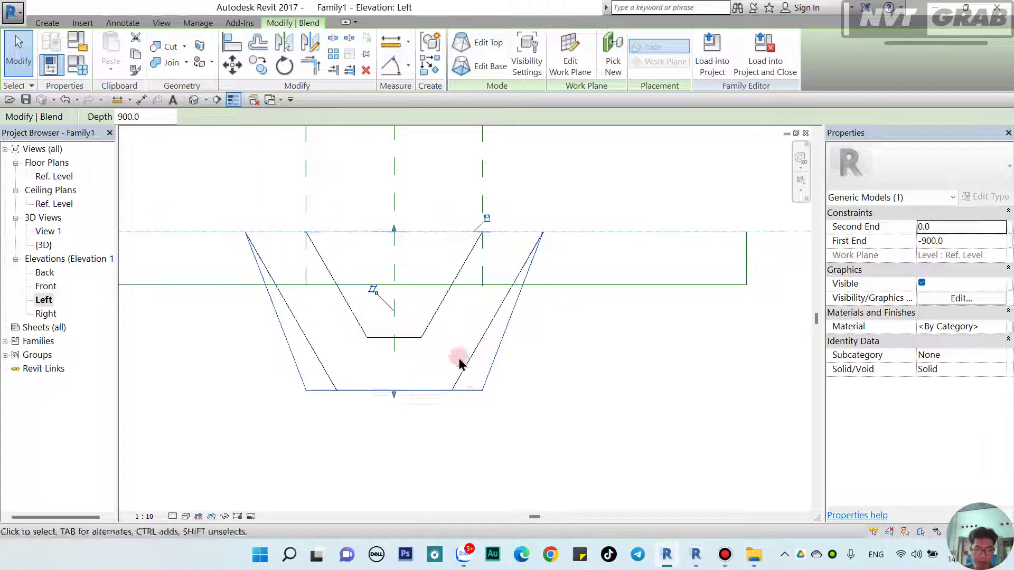
pyautogui.scroll(1, 389, 417)
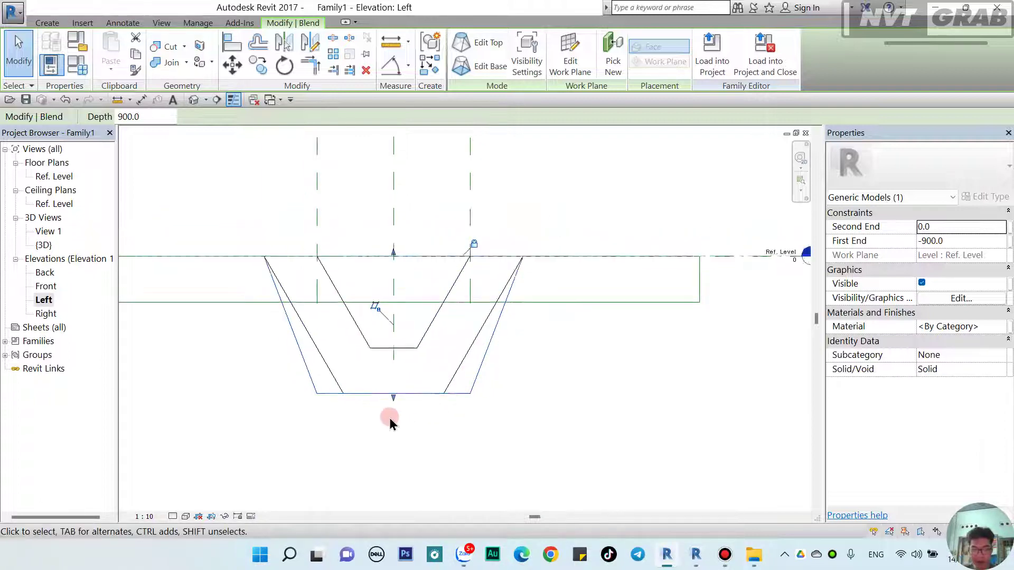
pyautogui.scroll(1, 401, 412)
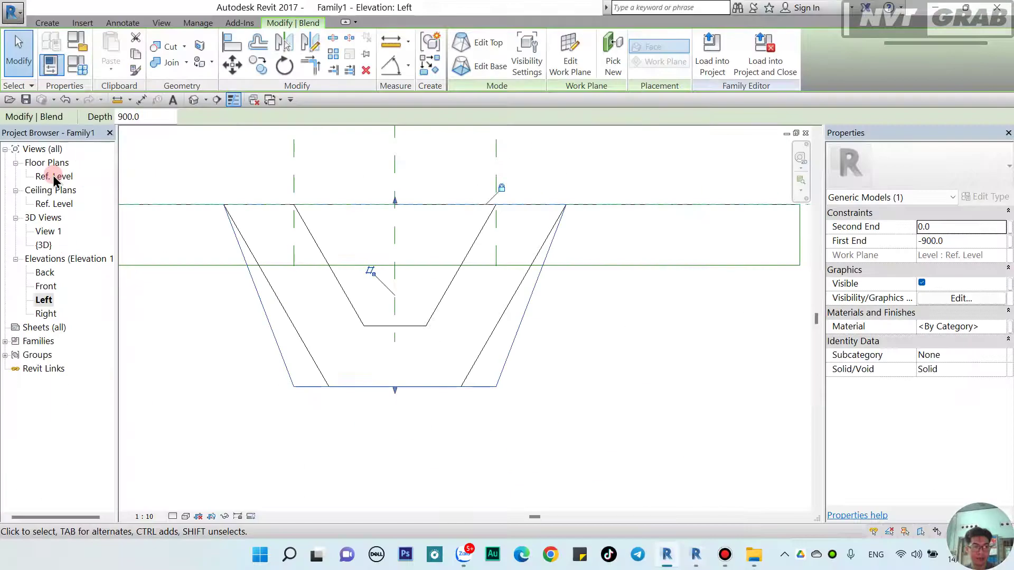
# Reopen the Ref. Level plan and enter Edit Base for the blend's 1000 square base.
pyautogui.doubleClick(53, 175)
pyautogui.scroll(2, 529, 310)
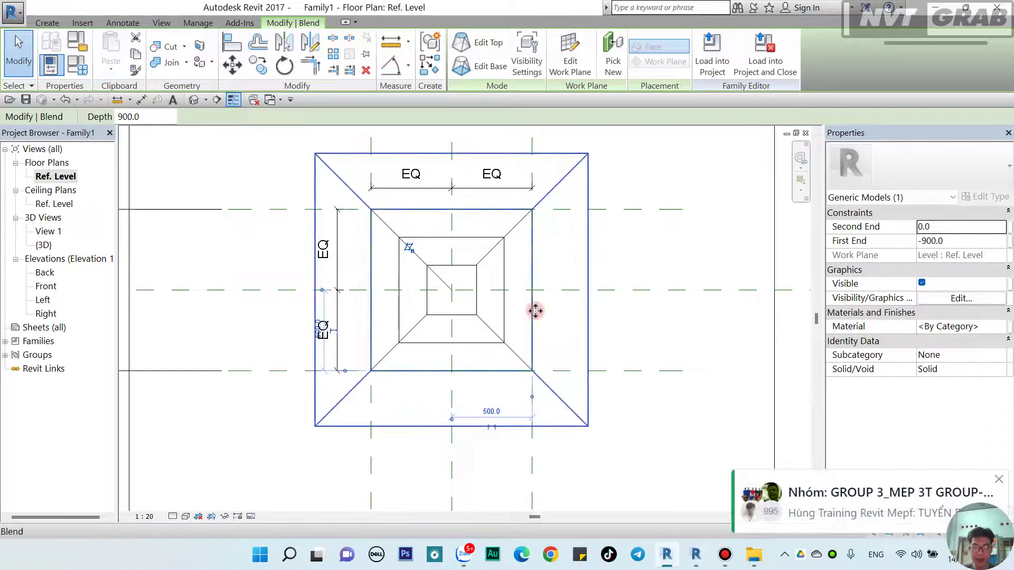
pyautogui.click(483, 67)
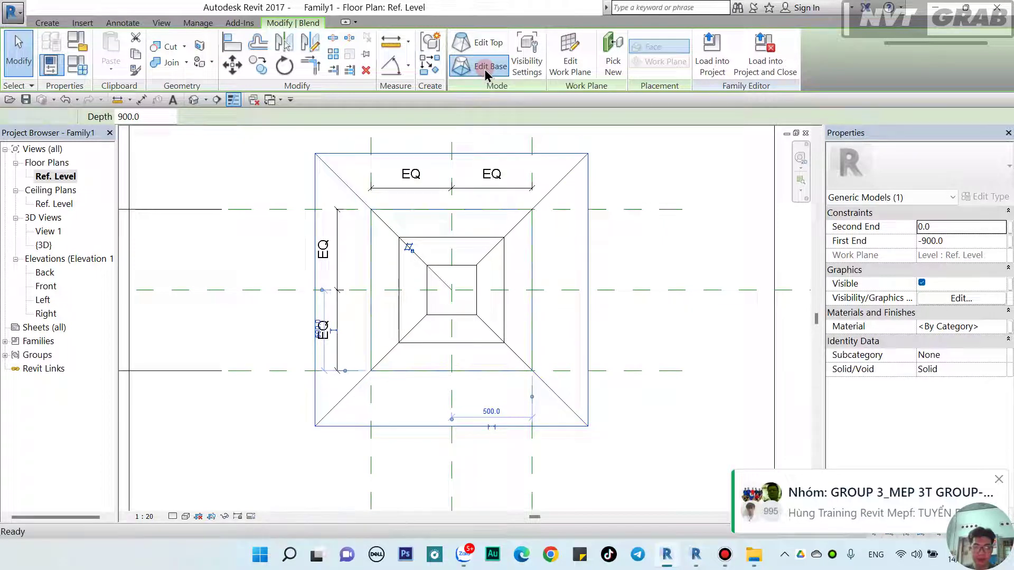
# Align the base outline's right and top edges to the inner reference lines, removing conflicting constraints.
pyautogui.press('a')
pyautogui.press('l')
pyautogui.click(505, 294)
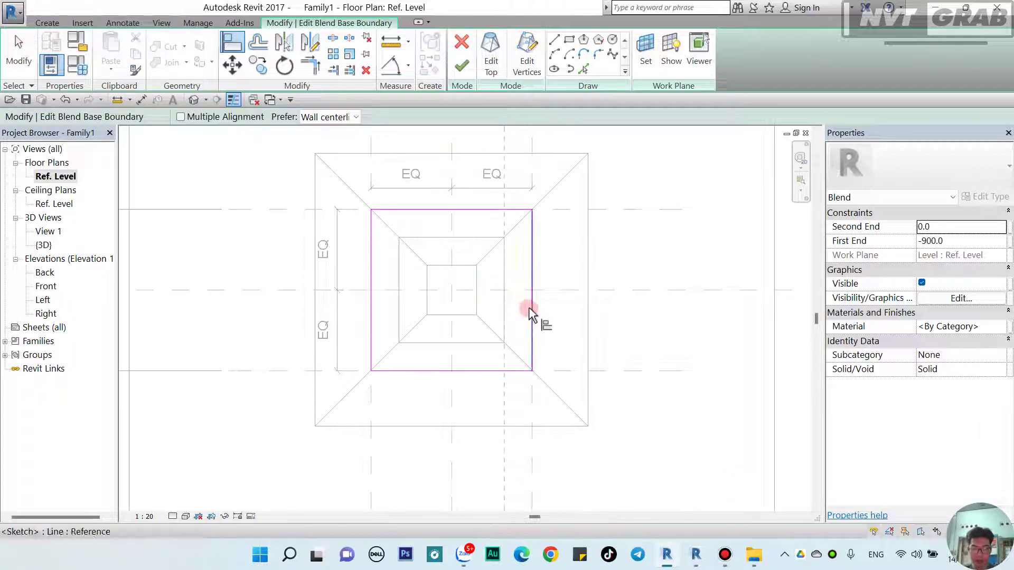
pyautogui.click(529, 309)
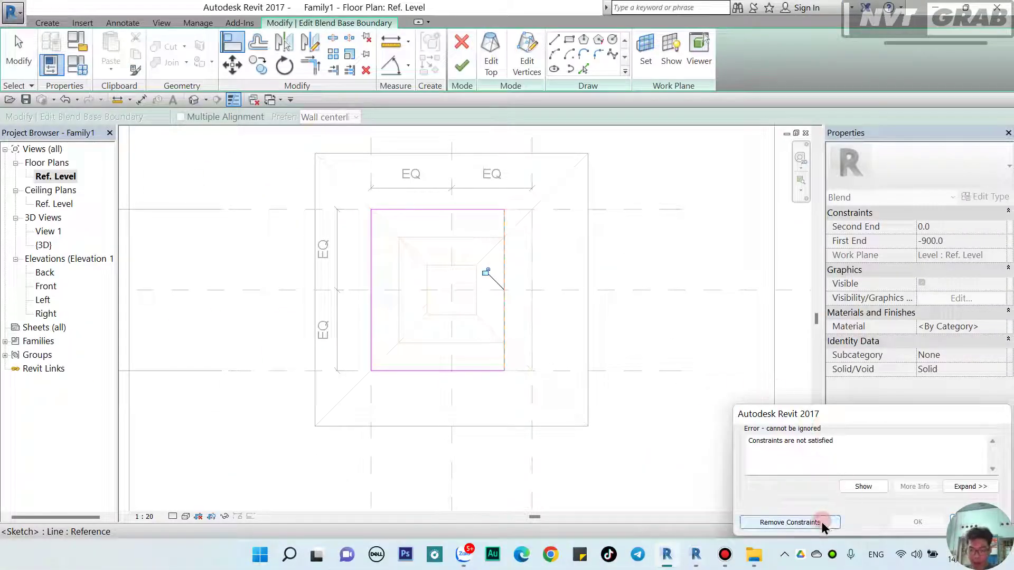
pyautogui.click(821, 522)
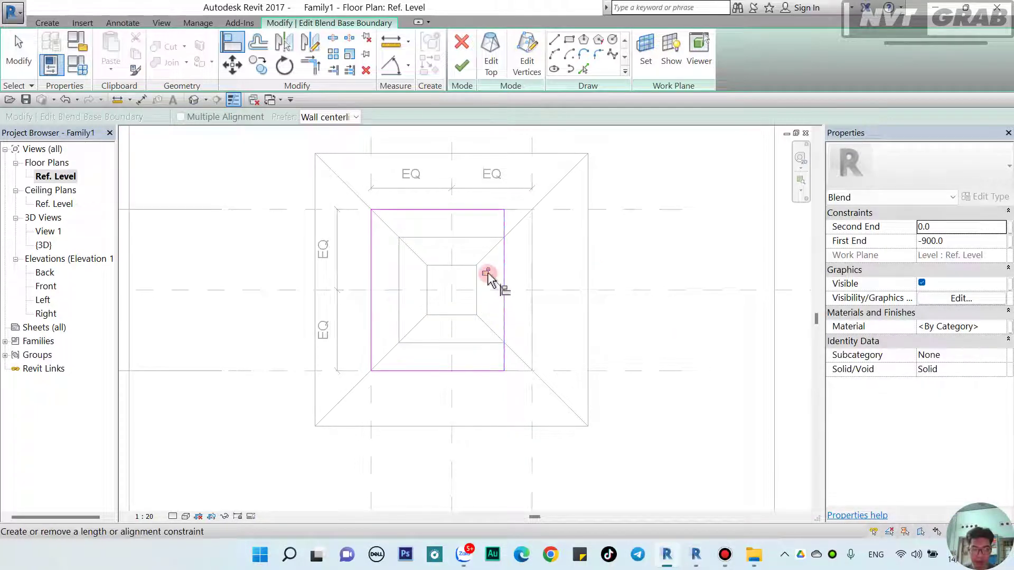
pyautogui.click(469, 234)
pyautogui.click(472, 210)
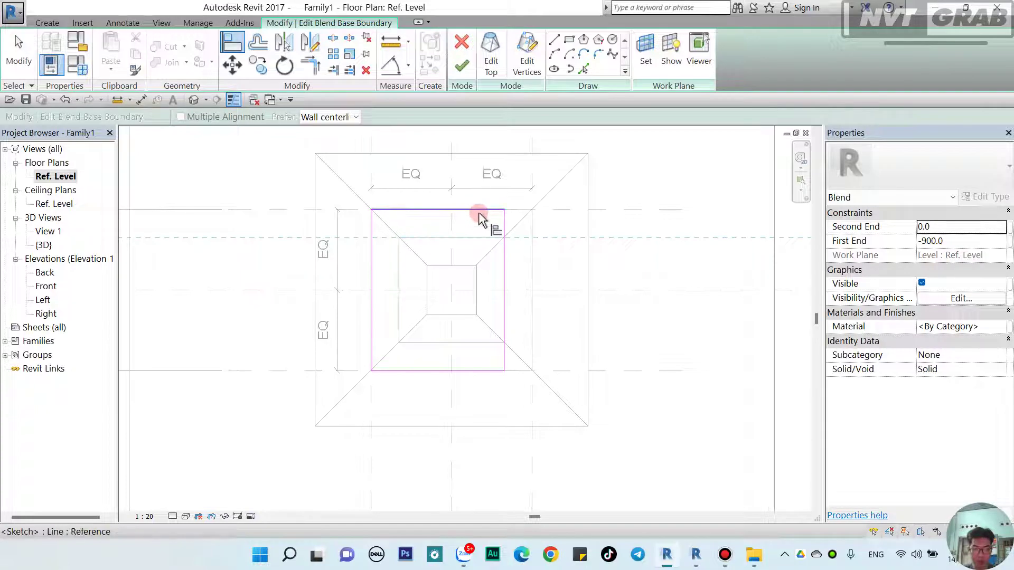
pyautogui.click(784, 522)
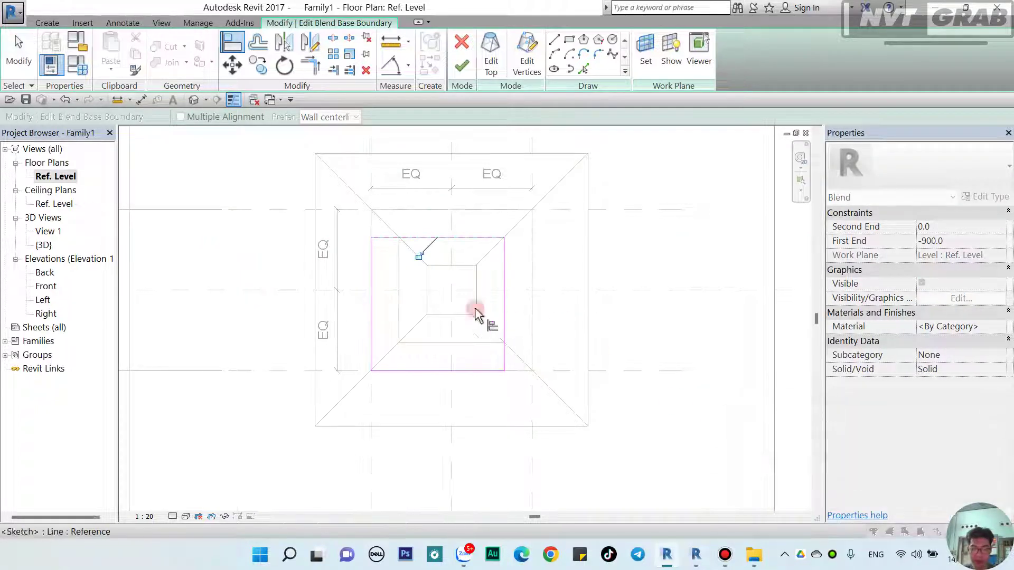
# Align the base's left and bottom edges to the reference lines and finish the base sketch.
pyautogui.click(400, 299)
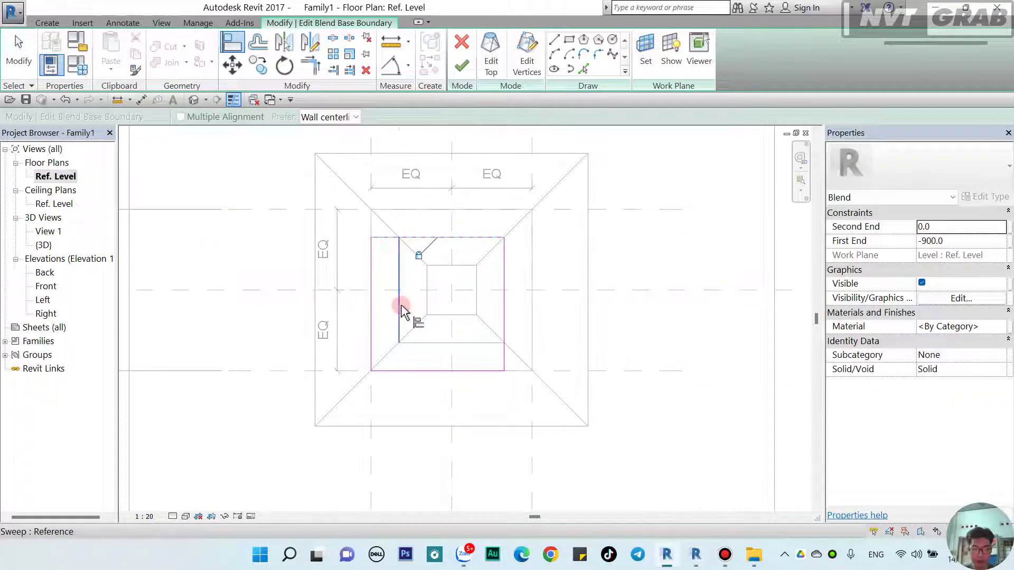
pyautogui.click(374, 305)
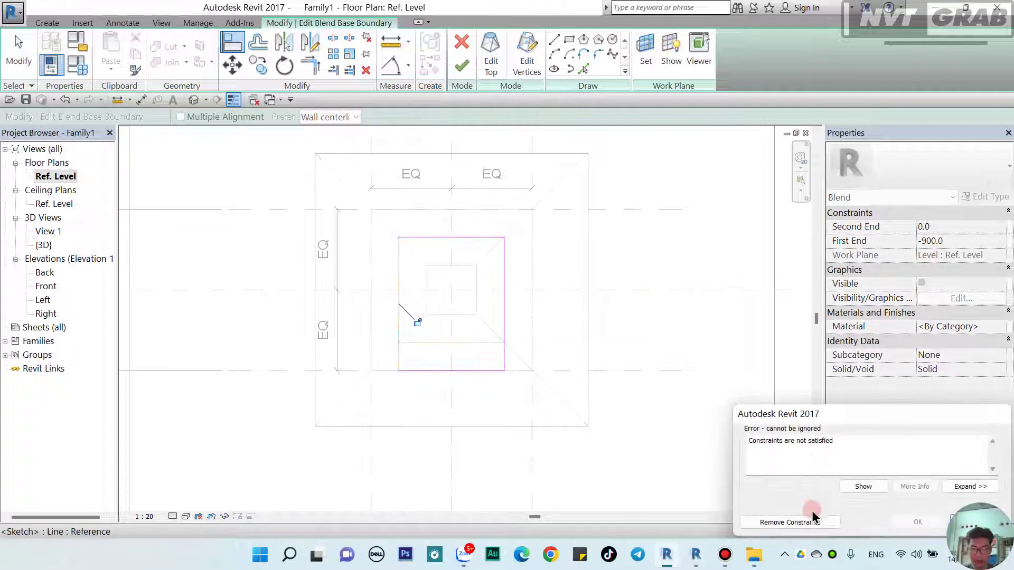
pyautogui.click(784, 522)
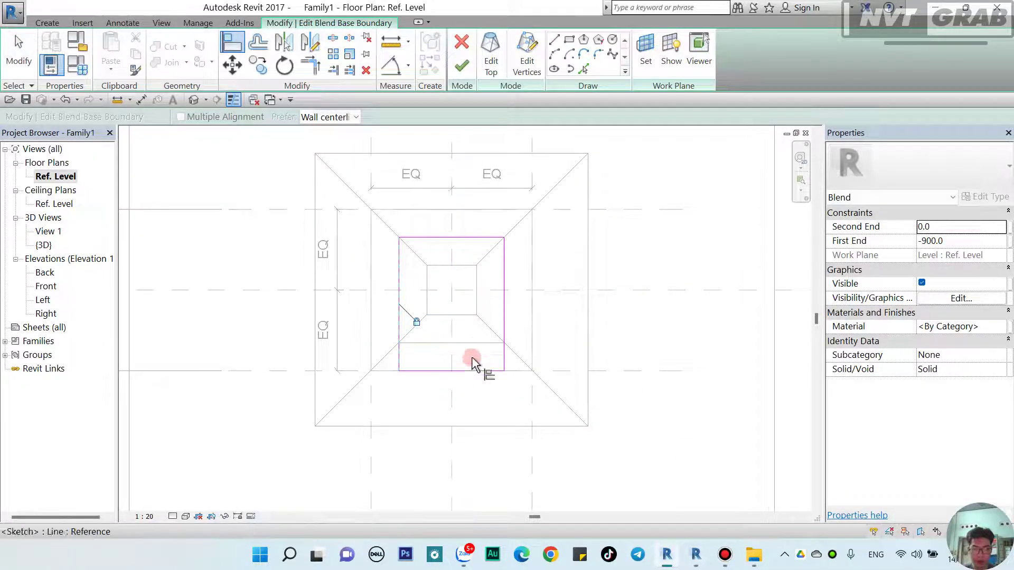
pyautogui.click(470, 344)
pyautogui.click(482, 371)
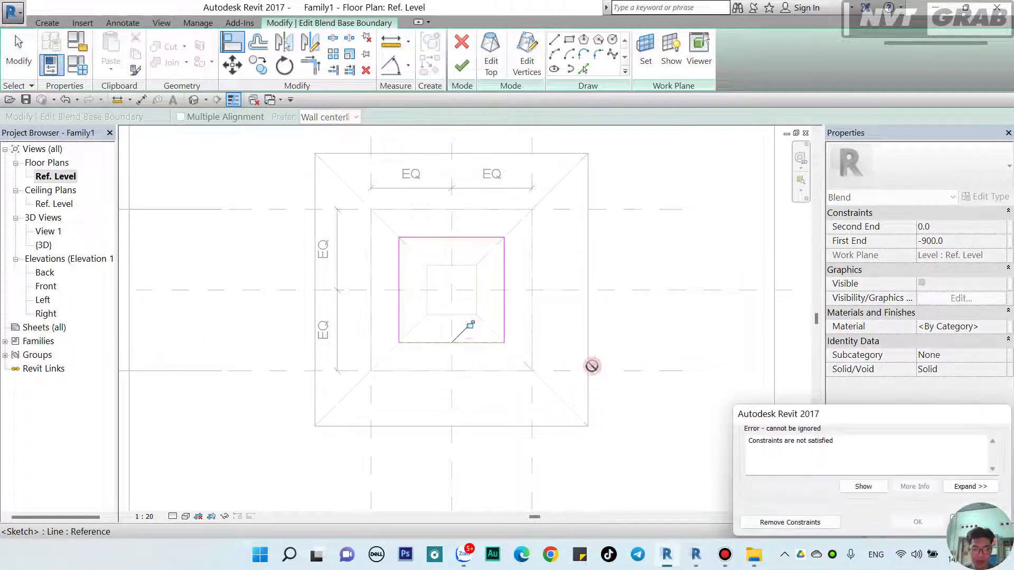
pyautogui.click(784, 520)
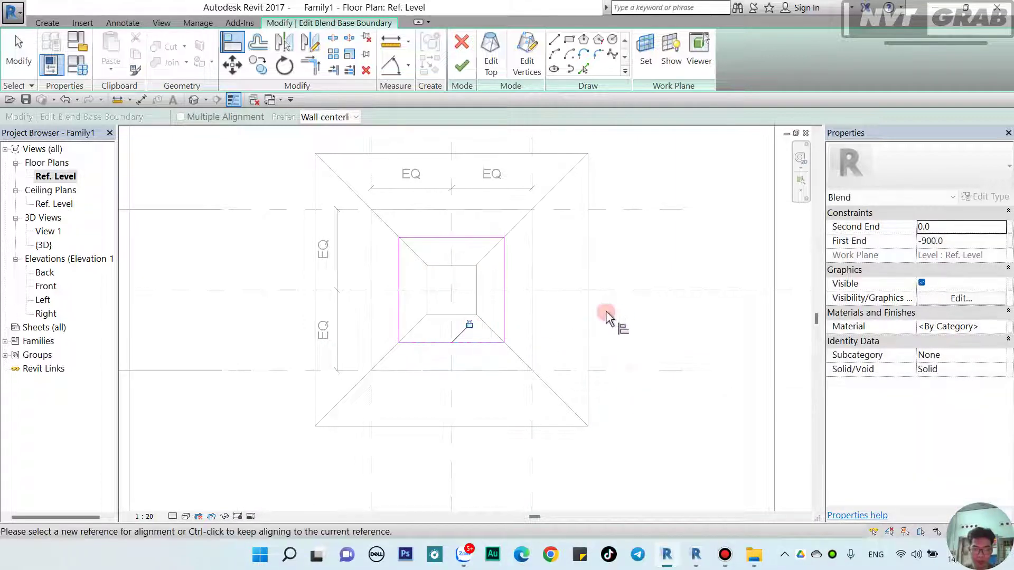
pyautogui.scroll(-2, 606, 311)
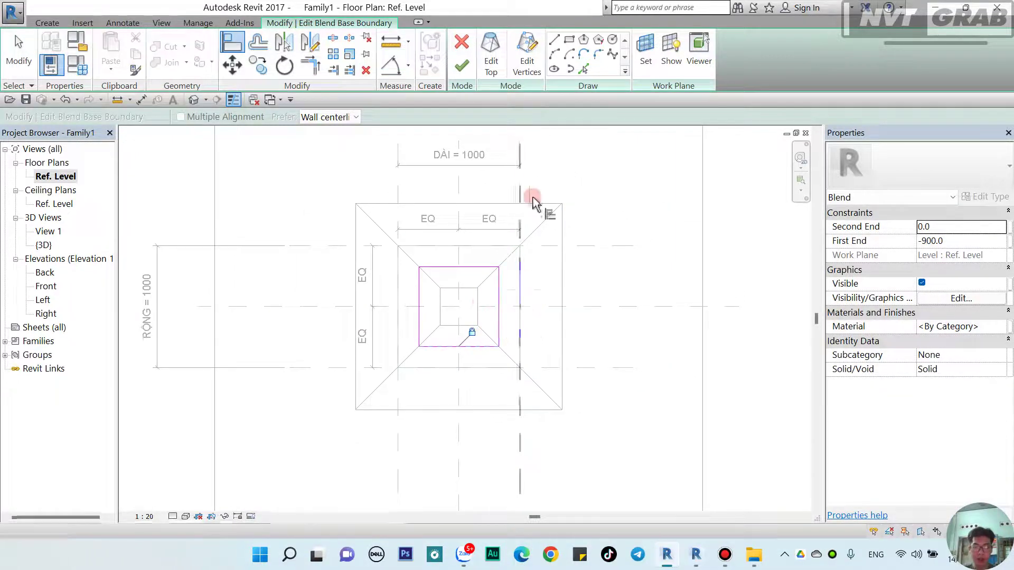
pyautogui.click(461, 66)
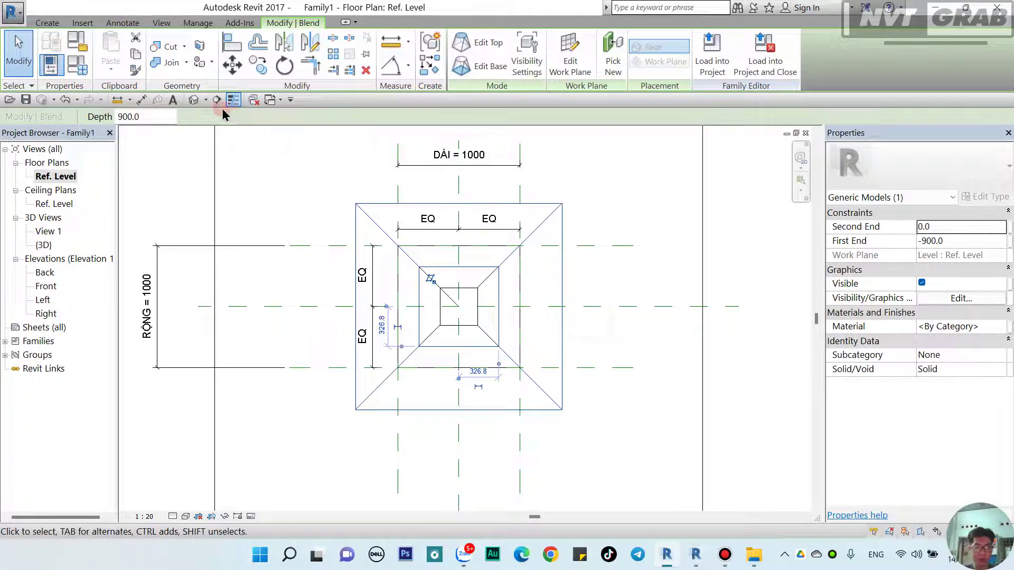
# In the 3D view, orbit around and select the tapered blend beneath the slab.
pyautogui.click(194, 100)
pyautogui.moveTo(498, 382)
pyautogui.keyDown('shift'); pyautogui.mouseDown(button='middle')
pyautogui.moveTo(585, 290)
pyautogui.moveTo(558, 468)
pyautogui.moveTo(423, 414)
pyautogui.mouseUp(button='middle'); pyautogui.keyUp('shift')
pyautogui.click(424, 414)
pyautogui.moveTo(507, 296)
pyautogui.keyDown('shift'); pyautogui.mouseDown(button='middle')
pyautogui.moveTo(521, 462)
pyautogui.moveTo(578, 464)
pyautogui.moveTo(485, 445)
pyautogui.moveTo(502, 468)
pyautogui.moveTo(491, 436)
pyautogui.moveTo(565, 403)
pyautogui.moveTo(518, 429)
pyautogui.mouseUp(button='middle'); pyautogui.keyUp('shift')
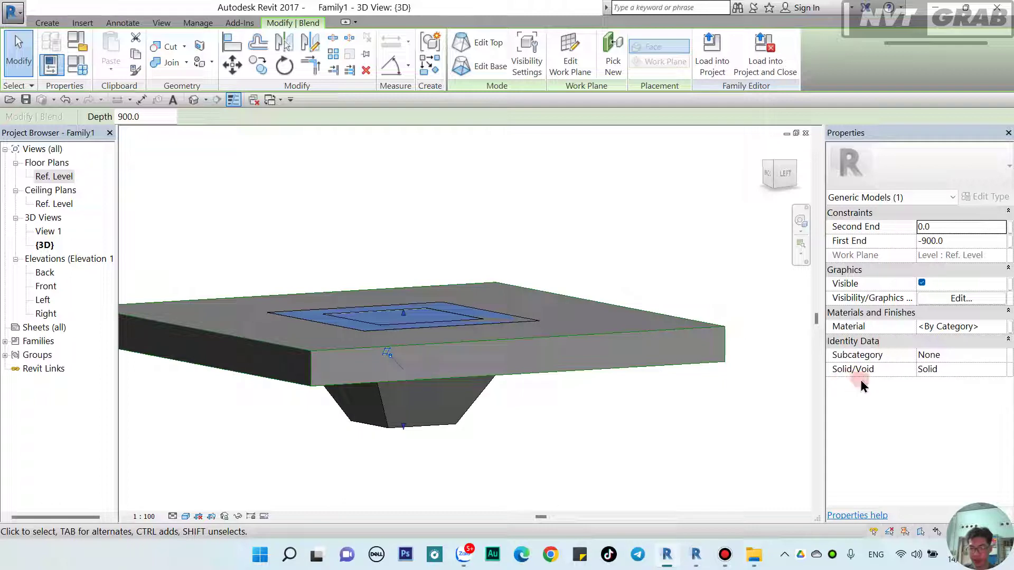
# Set the blend's Solid/Void property to Void and begin Cut Geometry.
pyautogui.click(998, 370)
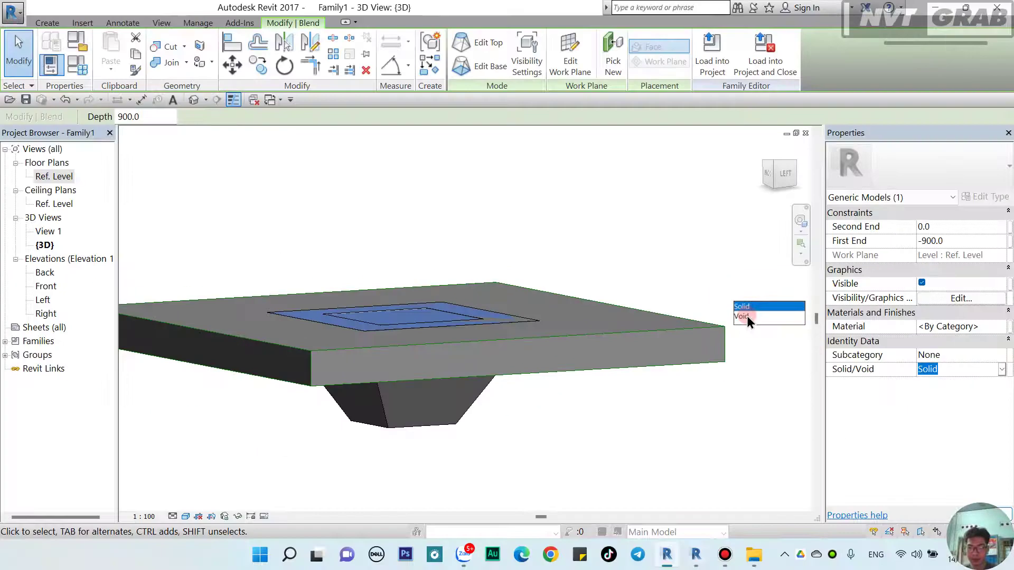
pyautogui.click(747, 316)
pyautogui.moveTo(722, 332)
pyautogui.keyDown('shift'); pyautogui.mouseDown(button='middle')
pyautogui.moveTo(654, 423)
pyautogui.moveTo(460, 142)
pyautogui.mouseUp(button='middle'); pyautogui.keyUp('shift')
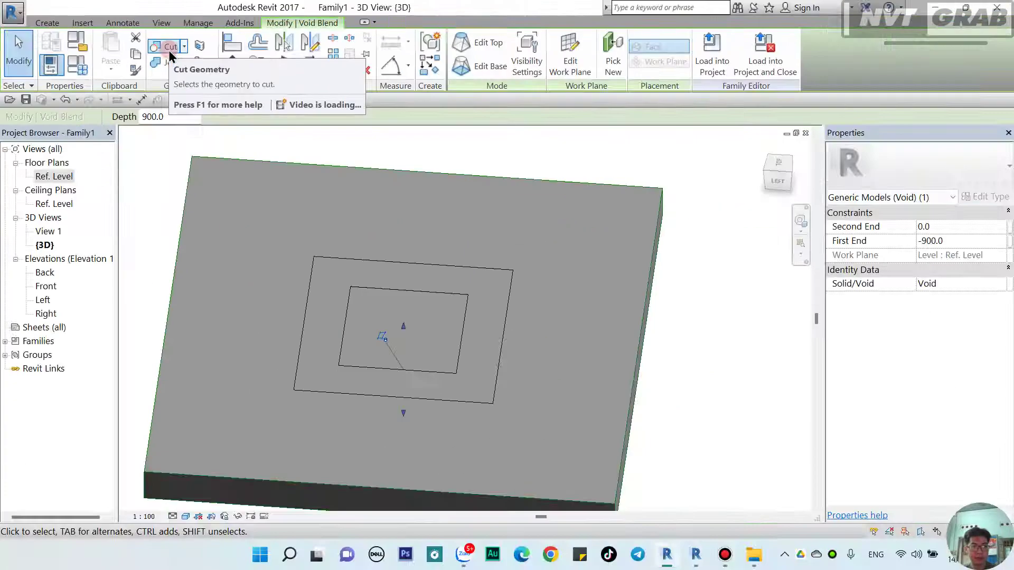
pyautogui.click(169, 47)
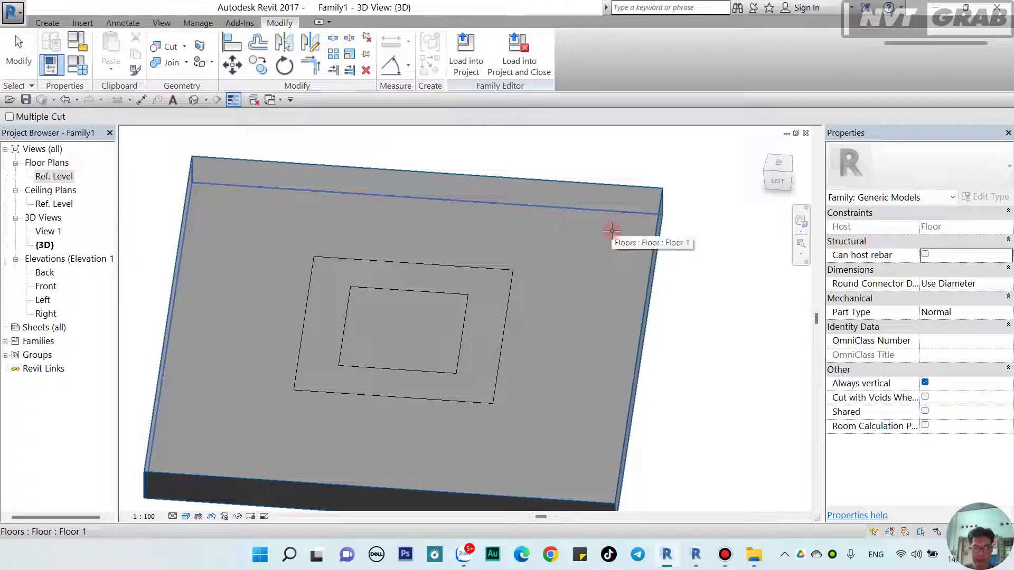
# Cut the floor slab with the void blend and orbit to inspect the tapered opening.
pyautogui.click(611, 237)
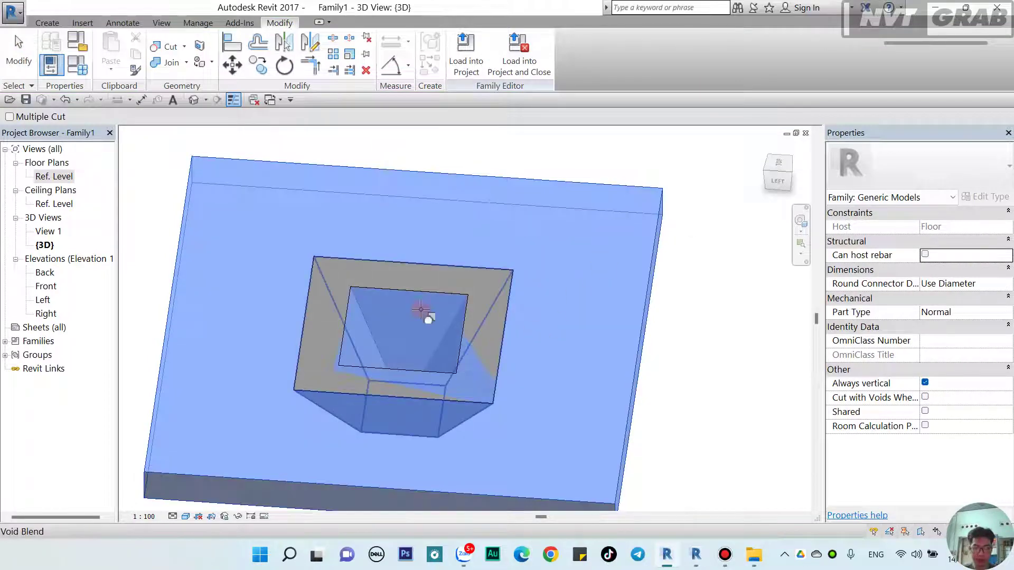
pyautogui.click(422, 324)
pyautogui.keyDown('shift'); pyautogui.moveTo(607, 336); pyautogui.dragTo(680, 292, button='middle'); pyautogui.keyUp('shift')
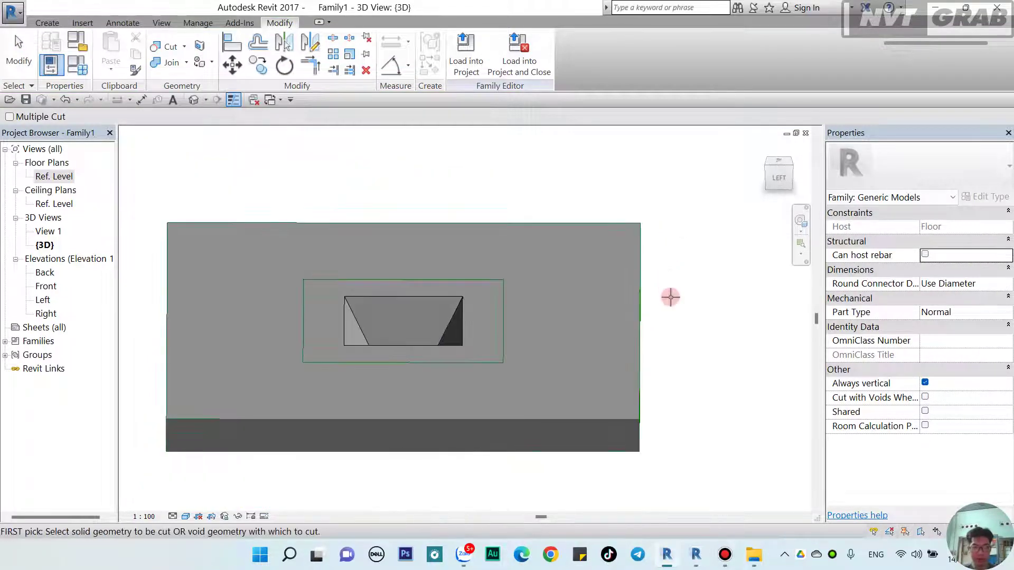
pyautogui.press('Escape')
pyautogui.moveTo(668, 379)
pyautogui.keyDown('shift'); pyautogui.mouseDown(button='middle')
pyautogui.moveTo(622, 468)
pyautogui.moveTo(578, 400)
pyautogui.moveTo(416, 482)
pyautogui.moveTo(419, 430)
pyautogui.moveTo(482, 435)
pyautogui.moveTo(669, 398)
pyautogui.moveTo(595, 419)
pyautogui.moveTo(300, 297)
pyautogui.mouseUp(button='middle'); pyautogui.keyUp('shift')
pyautogui.click(454, 367)
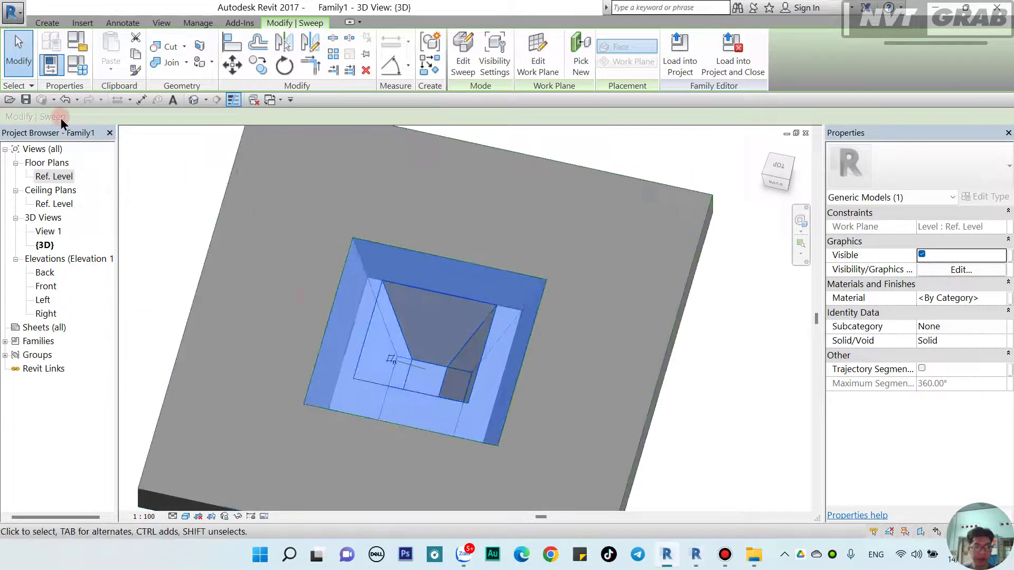
# In Family Types, enter H = 400, DÀI = 2000 and RỘNG = 2000, and apply them.
pyautogui.click(75, 71)
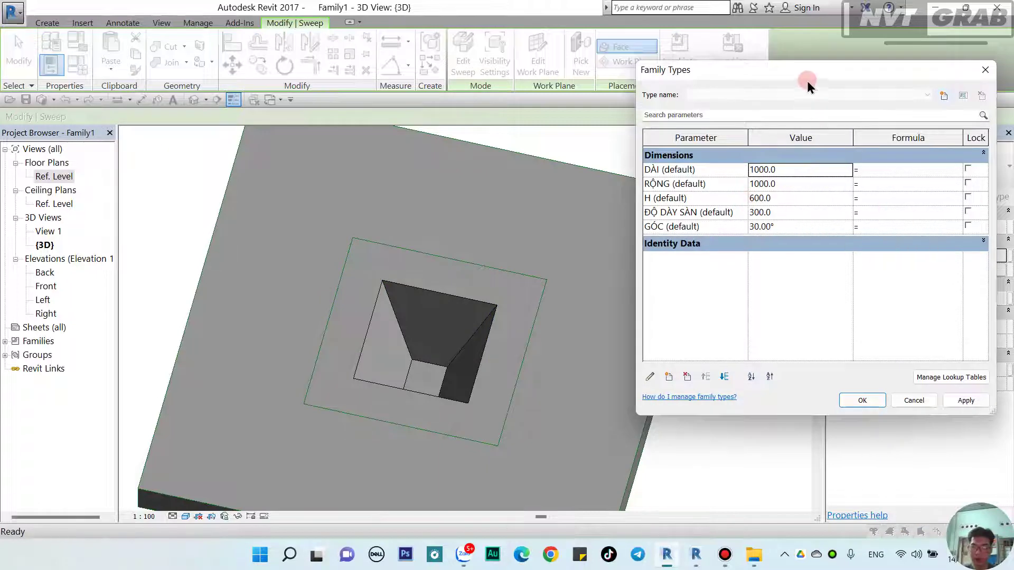
pyautogui.moveTo(807, 81)
pyautogui.mouseDown()
pyautogui.moveTo(833, 80)
pyautogui.moveTo(813, 69)
pyautogui.mouseUp()
pyautogui.click(777, 195)
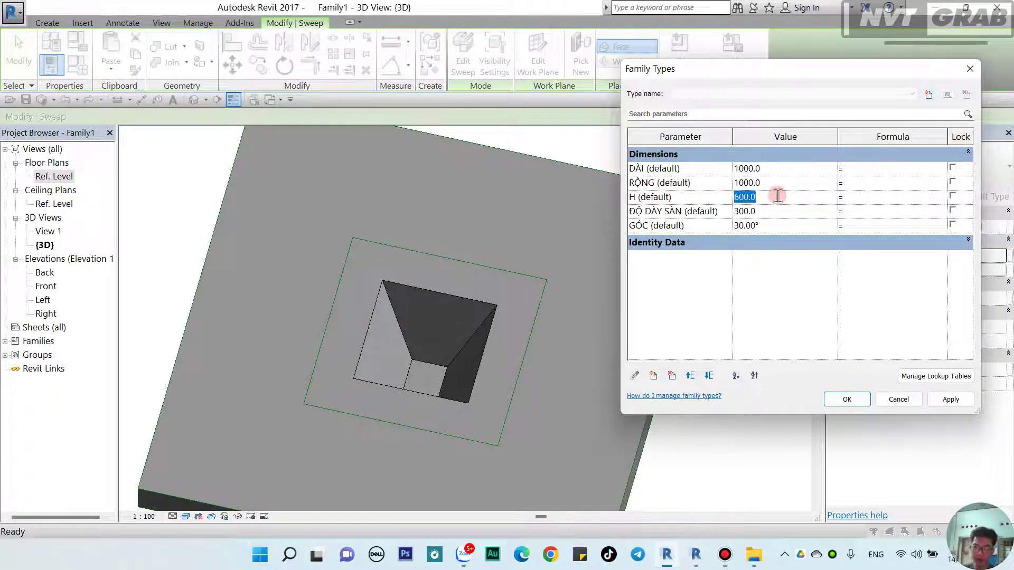
pyautogui.write('400')
pyautogui.click(950, 400)
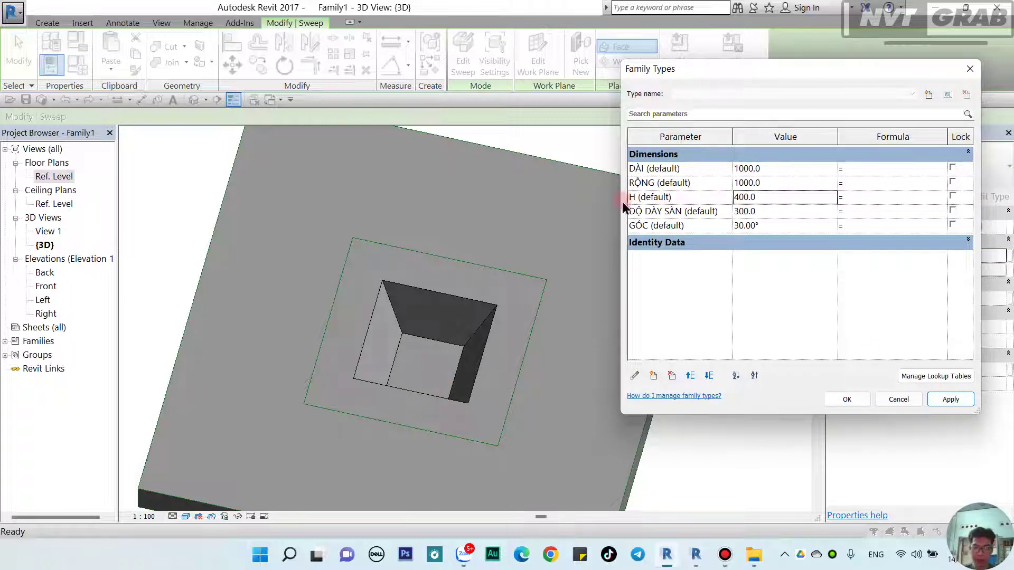
pyautogui.click(789, 167)
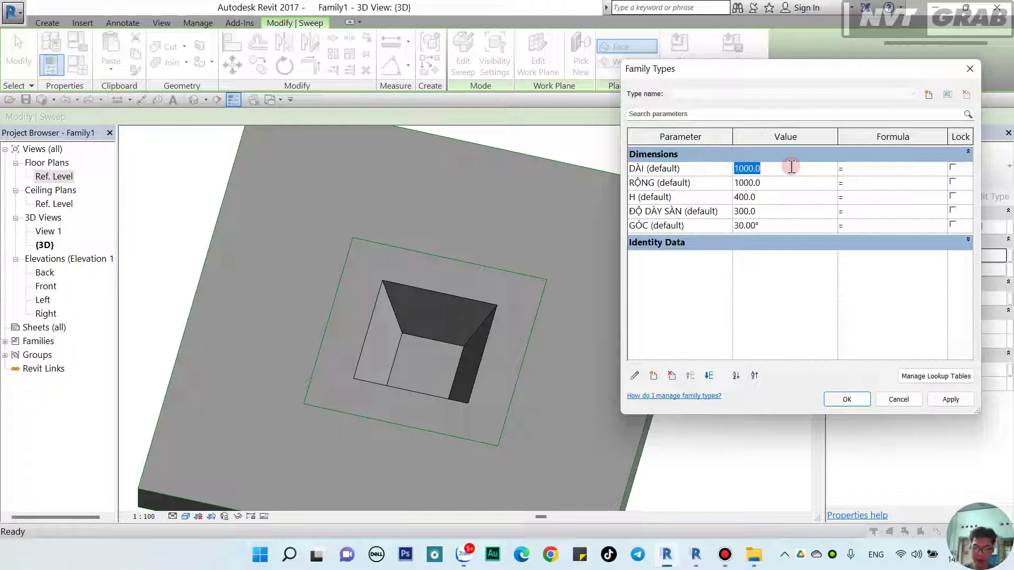
pyautogui.write('200')
pyautogui.click(781, 183)
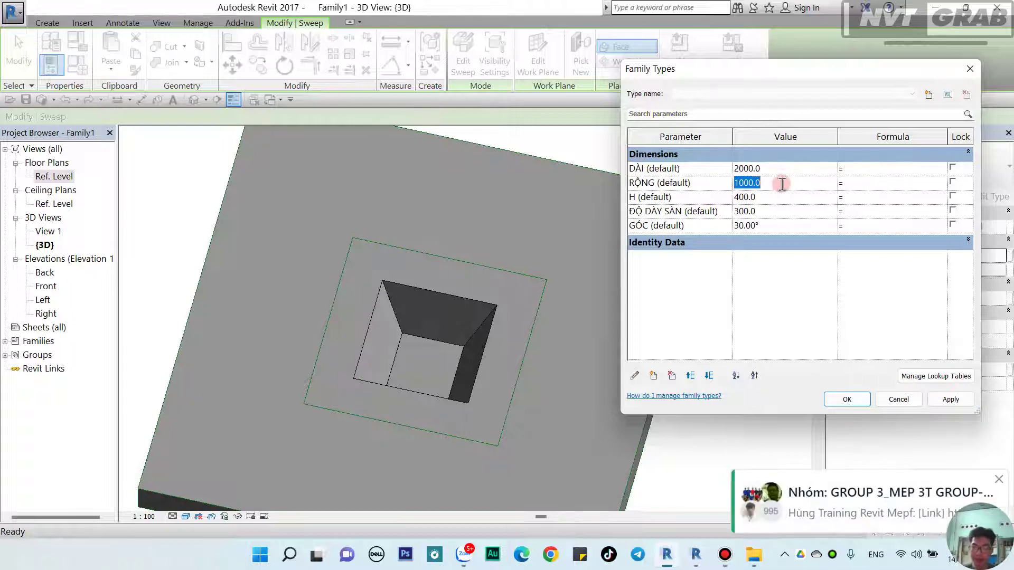
pyautogui.write('2')
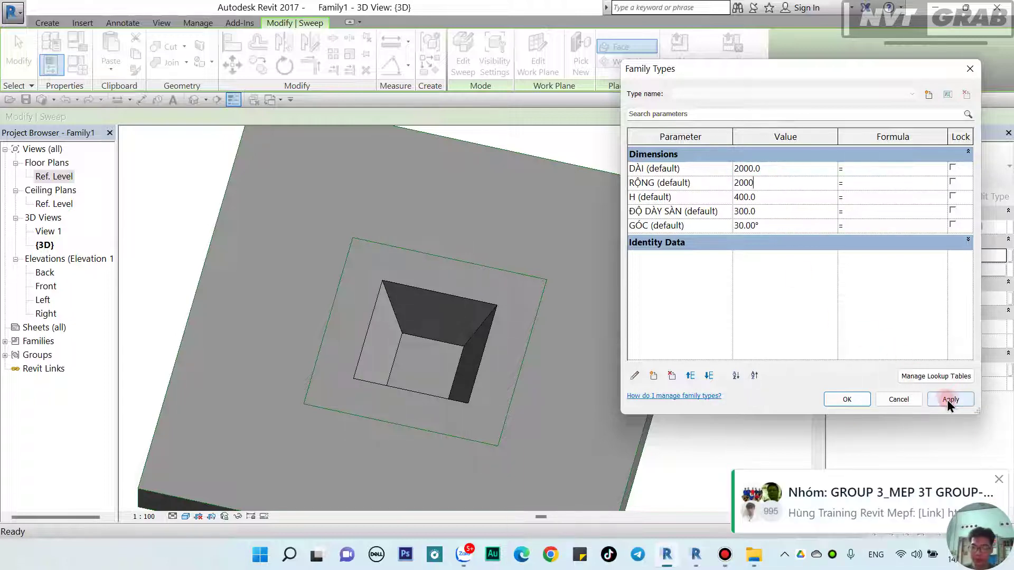
pyautogui.click(948, 400)
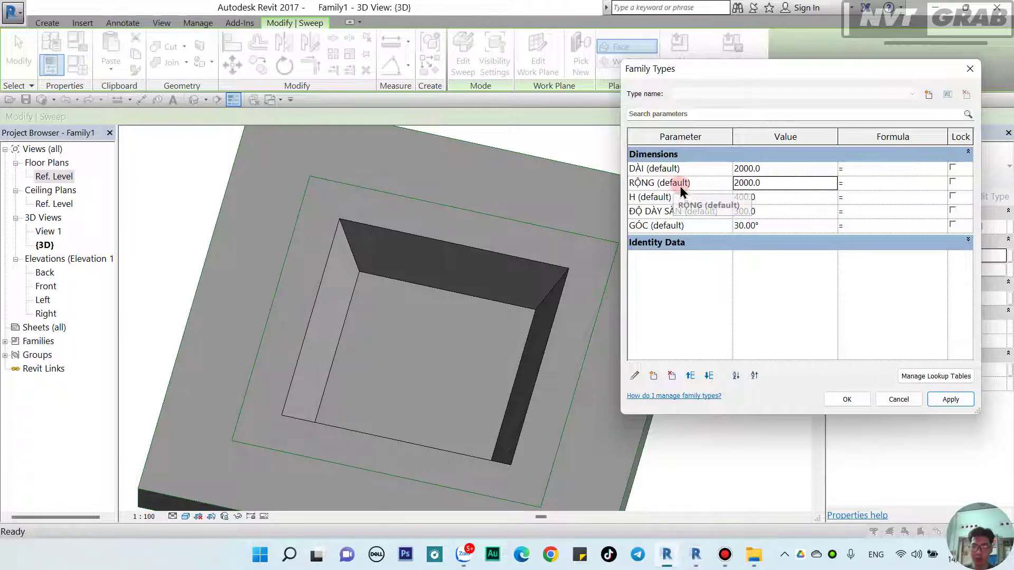
# Give RỘNG the formula =DÀI, set DÀI to 1000, and accept the Family Types changes.
pyautogui.click(882, 182)
pyautogui.write('DÀI')
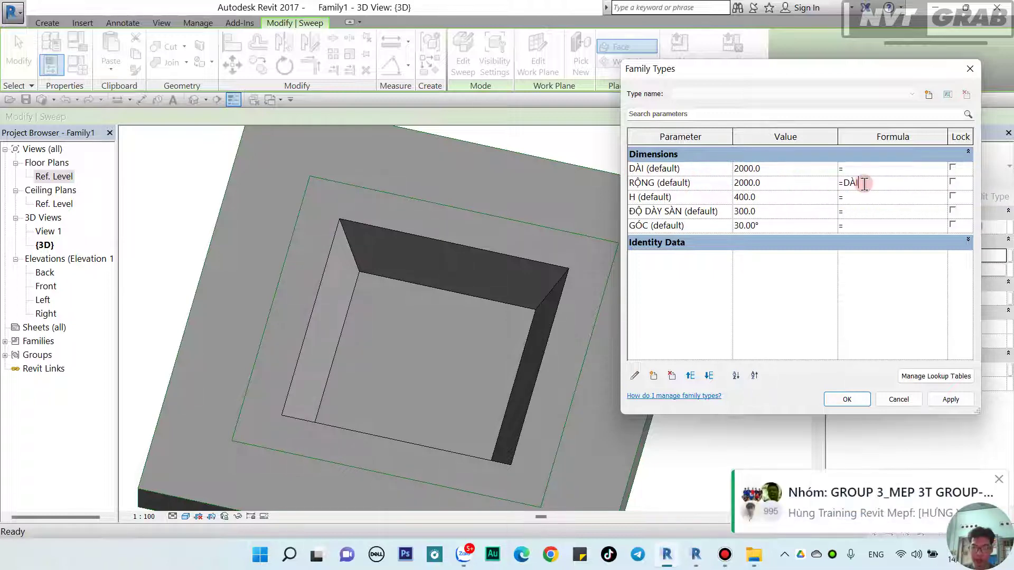
pyautogui.click(951, 399)
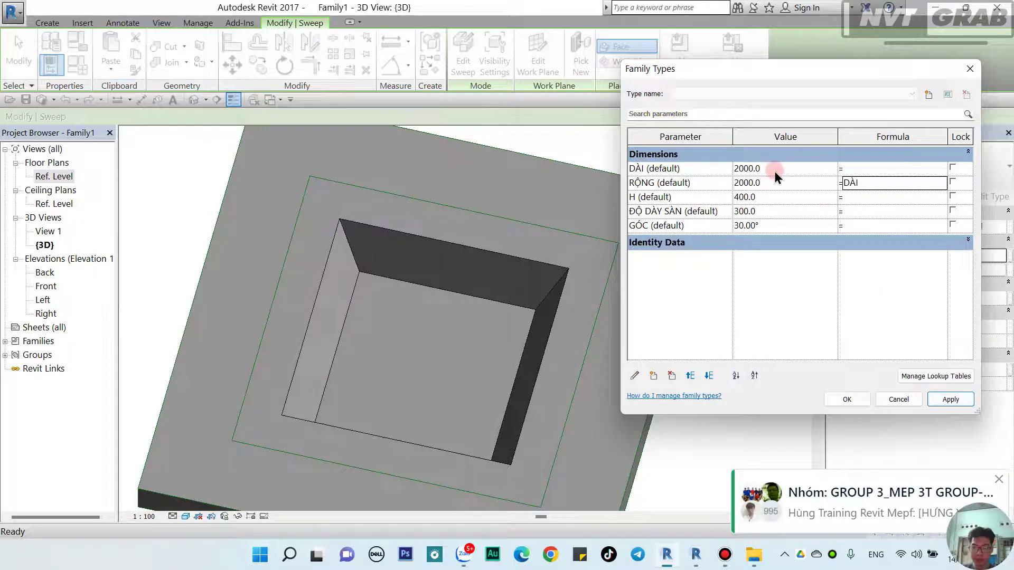
pyautogui.click(773, 171)
pyautogui.write('1')
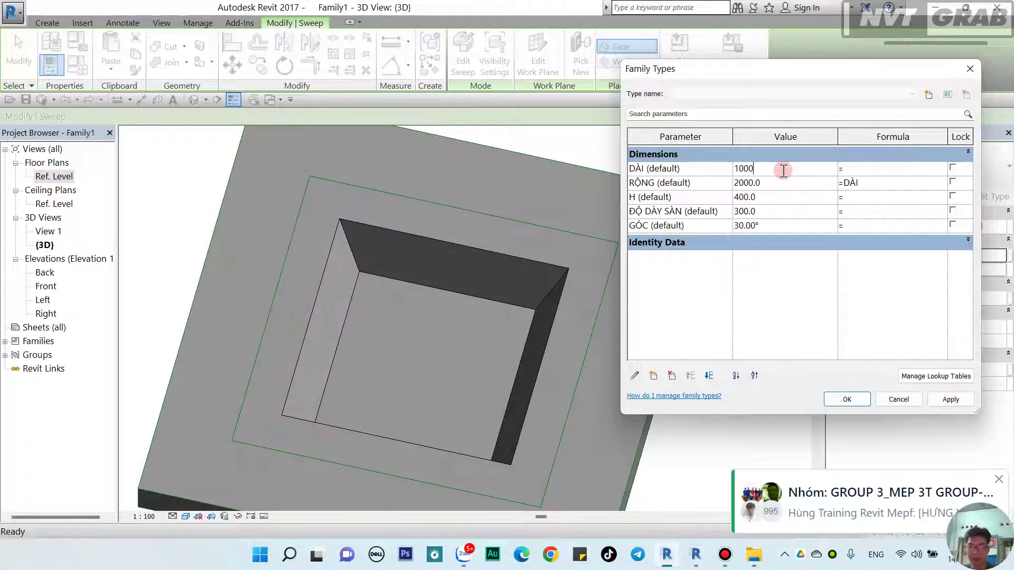
pyautogui.click(949, 398)
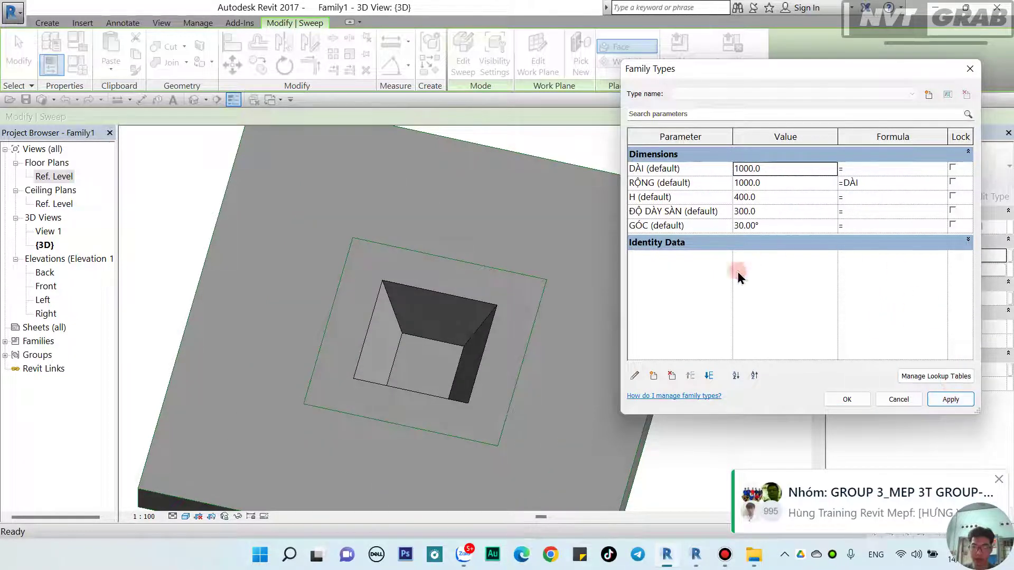
pyautogui.click(840, 399)
# Orbit and zoom the 3D view to inspect the smaller tapered pit from low, high and side angles.
pyautogui.moveTo(635, 363)
pyautogui.keyDown('shift'); pyautogui.mouseDown(button='middle')
pyautogui.moveTo(648, 385)
pyautogui.moveTo(606, 395)
pyautogui.moveTo(780, 426)
pyautogui.mouseUp(button='middle'); pyautogui.keyUp('shift')
pyautogui.moveTo(716, 423)
pyautogui.keyDown('shift'); pyautogui.mouseDown(button='middle')
pyautogui.moveTo(572, 384)
pyautogui.moveTo(551, 442)
pyautogui.mouseUp(button='middle'); pyautogui.keyUp('shift')
pyautogui.scroll(-2, 512, 394)
pyautogui.keyDown('shift'); pyautogui.moveTo(584, 349); pyautogui.dragTo(557, 321, button='middle'); pyautogui.keyUp('shift')
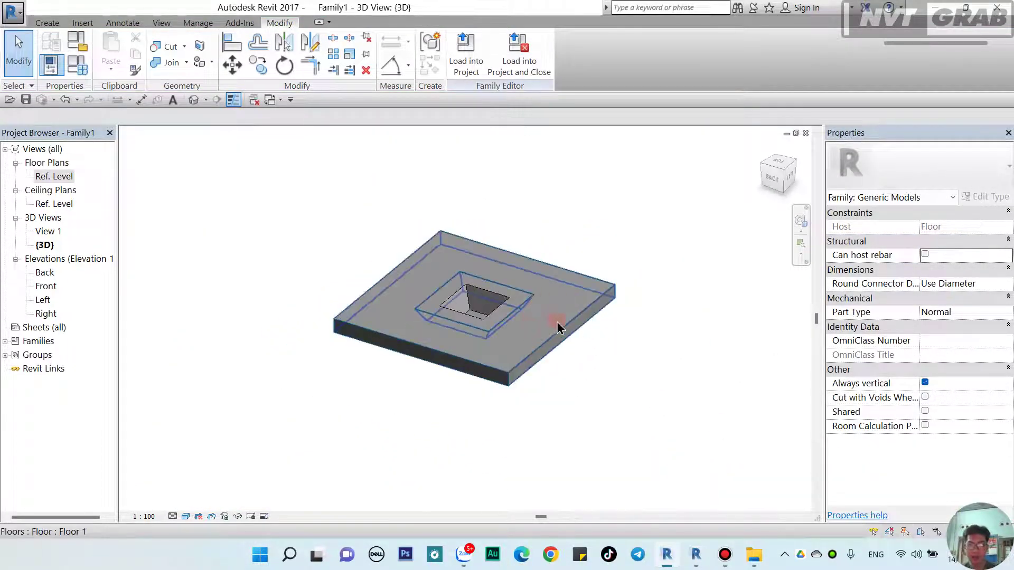
pyautogui.scroll(3, 478, 363)
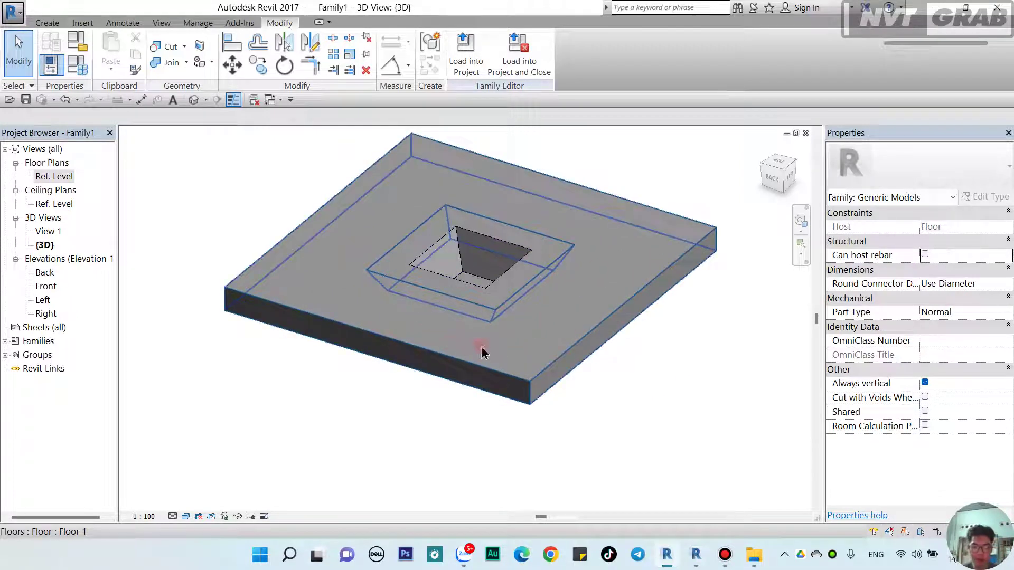
pyautogui.moveTo(481, 351)
pyautogui.keyDown('shift'); pyautogui.mouseDown(button='middle')
pyautogui.moveTo(511, 423)
pyautogui.moveTo(419, 432)
pyautogui.moveTo(387, 403)
pyautogui.moveTo(614, 395)
pyautogui.moveTo(512, 412)
pyautogui.moveTo(600, 401)
pyautogui.mouseUp(button='middle'); pyautogui.keyUp('shift')
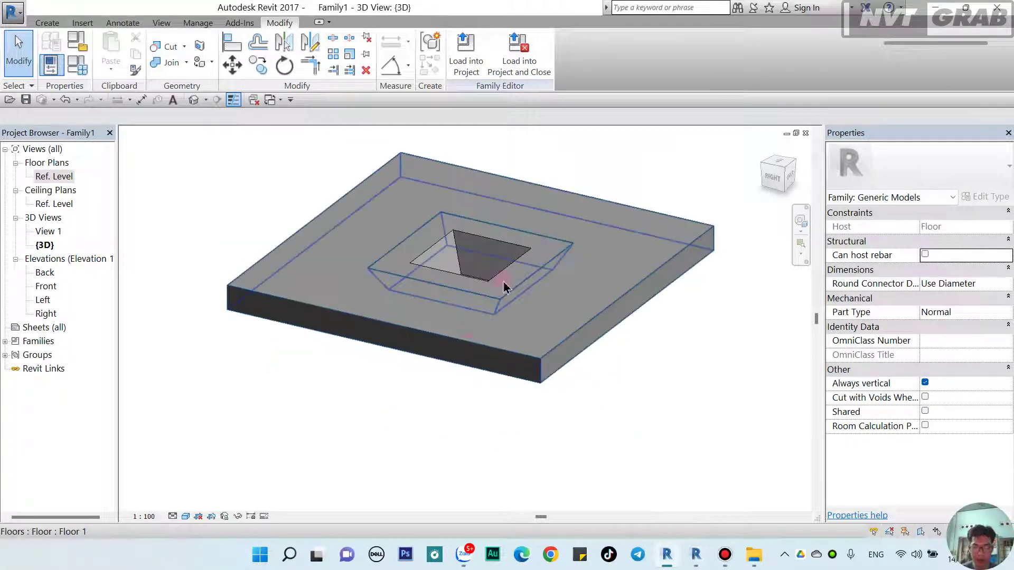
pyautogui.keyDown('shift'); pyautogui.moveTo(419, 407); pyautogui.dragTo(536, 335, button='middle'); pyautogui.keyUp('shift')
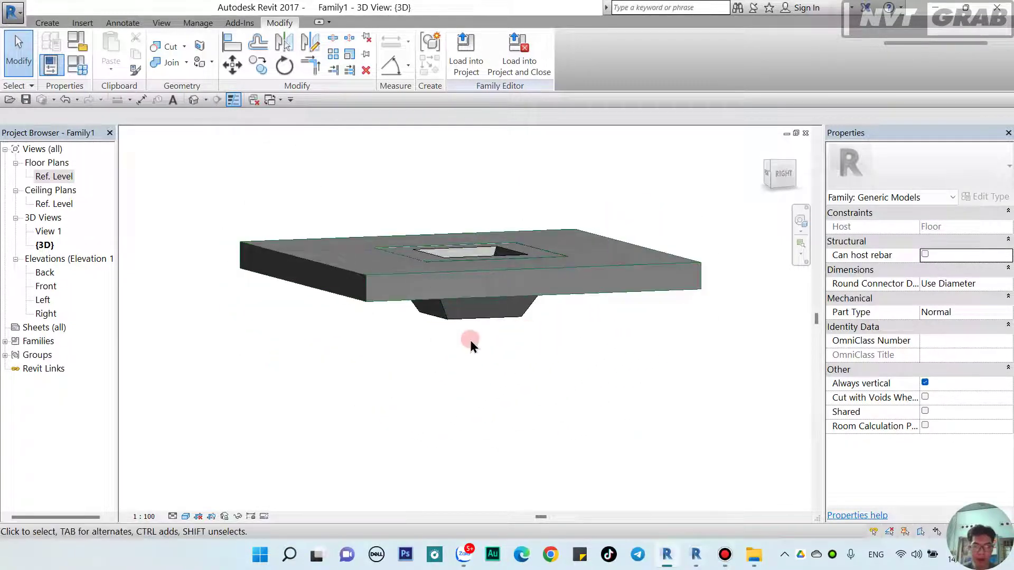